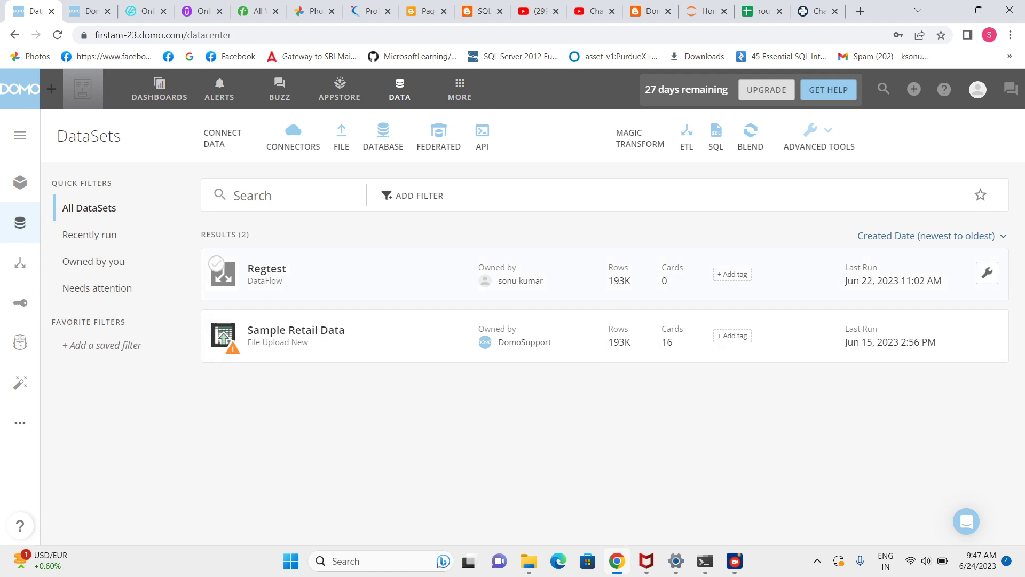
Add a new Sumo Table card
left_click(913, 89)
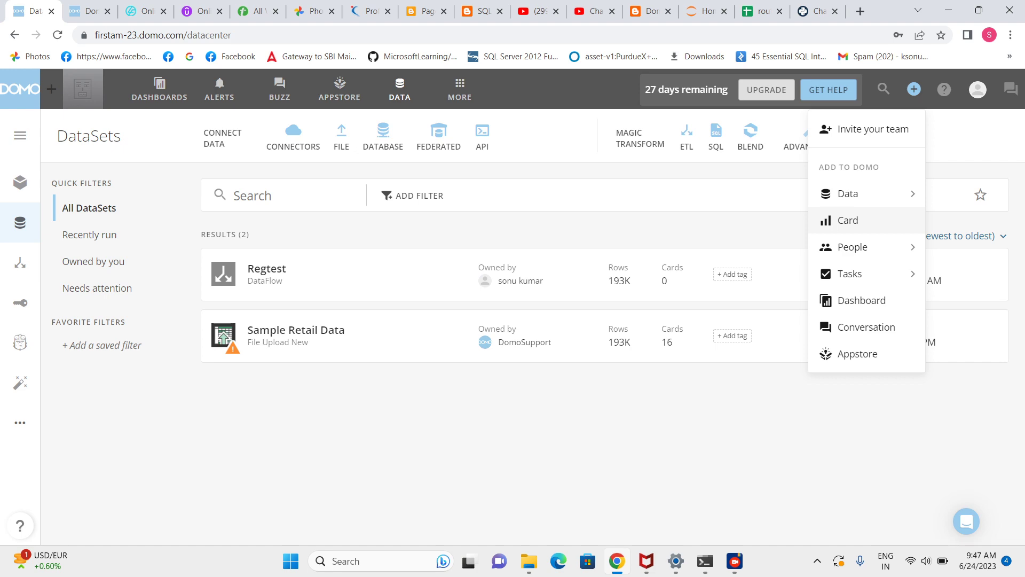
left_click(848, 220)
left_click(513, 452)
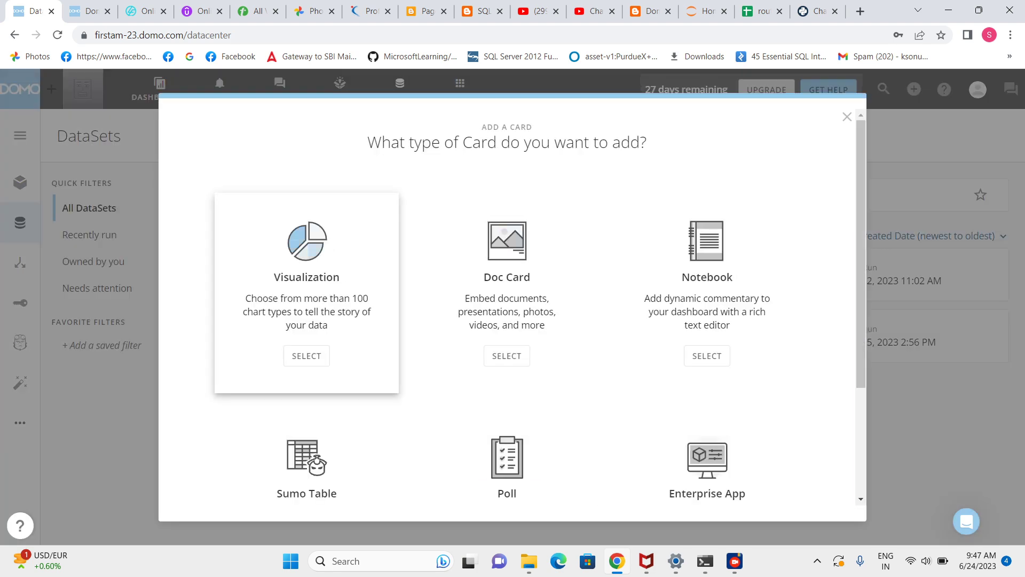
scroll(306, 373, "down", 3)
left_click(307, 415)
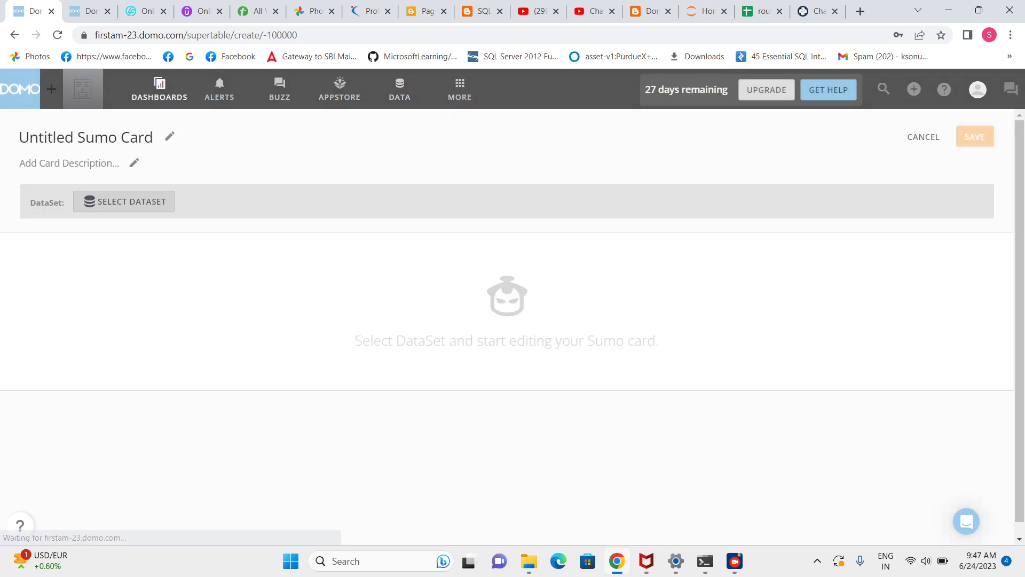
Choose Sample Retail Data as the dataset for the Sumo card
left_click(124, 201)
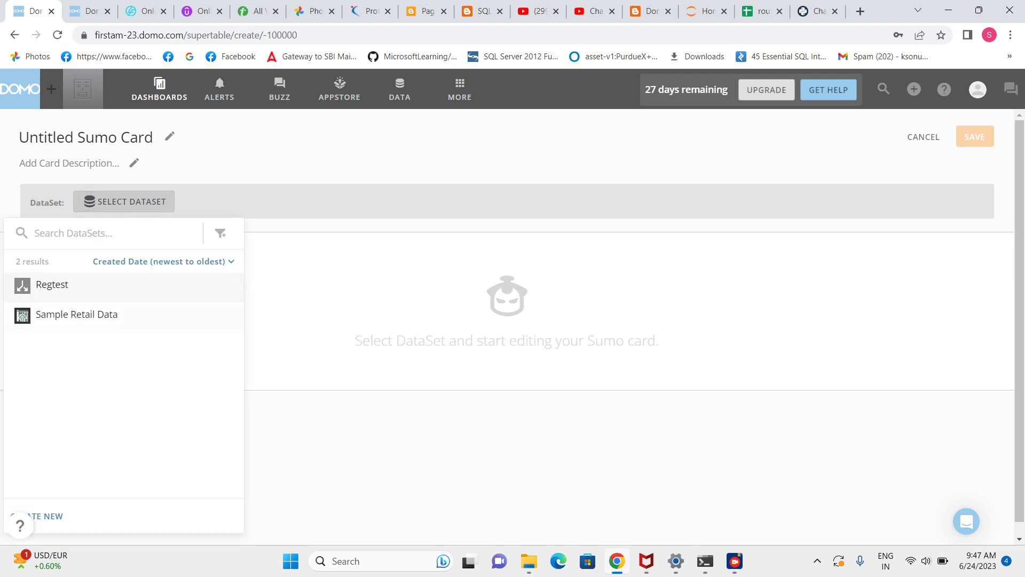
double_click(76, 314)
left_click(77, 314)
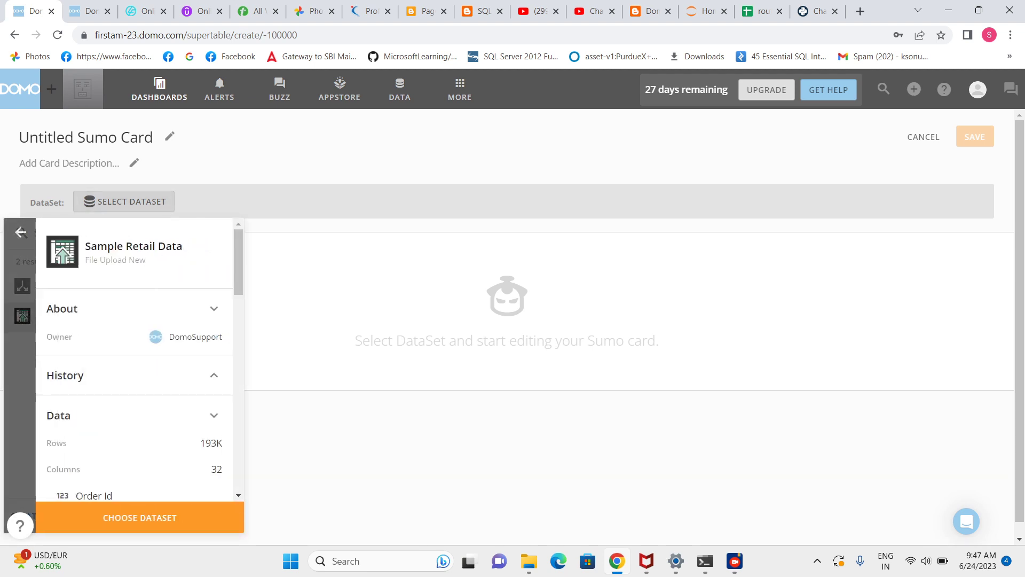
left_click(140, 517)
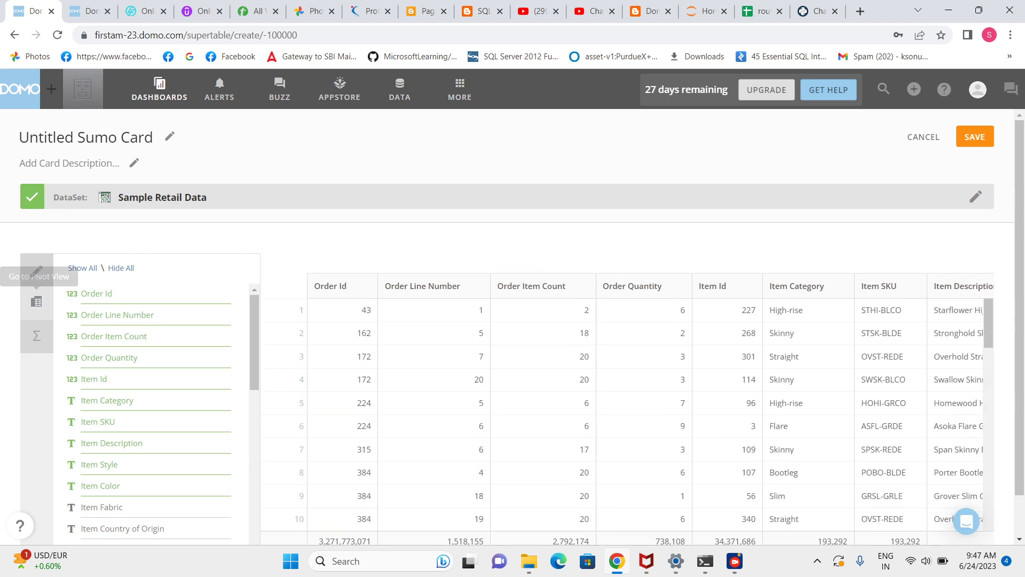
Build a pivot view with Item Category as rows, Item Price as values and Item Country of Origin as columns
left_click(36, 301)
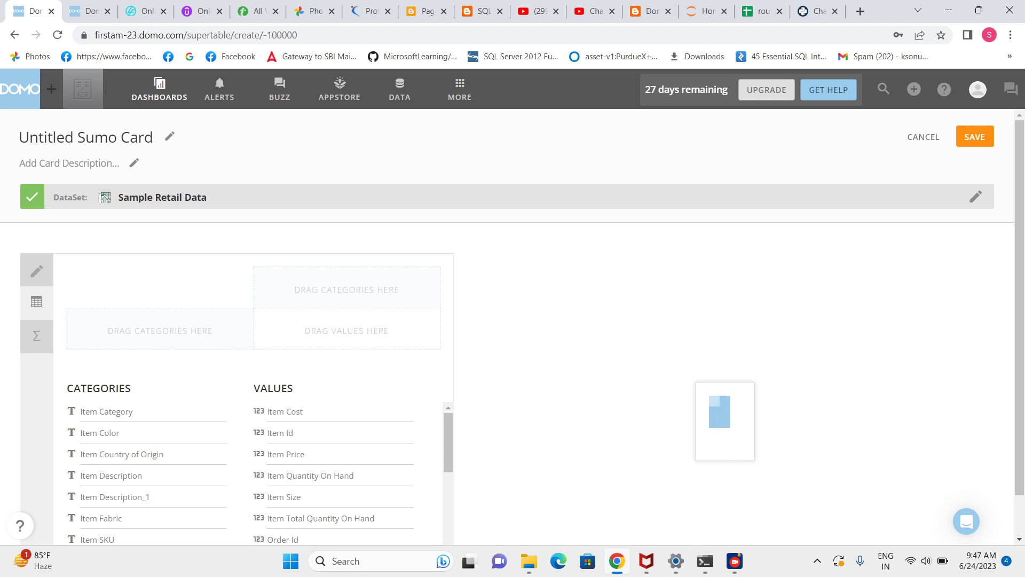
left_click_drag(107, 412, 106, 323)
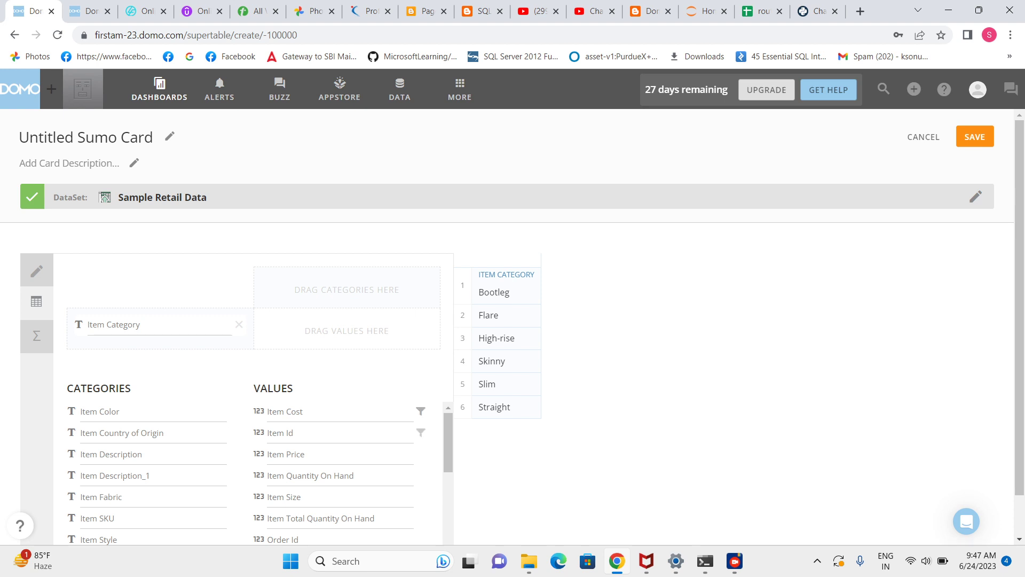
left_click_drag(288, 454, 299, 326)
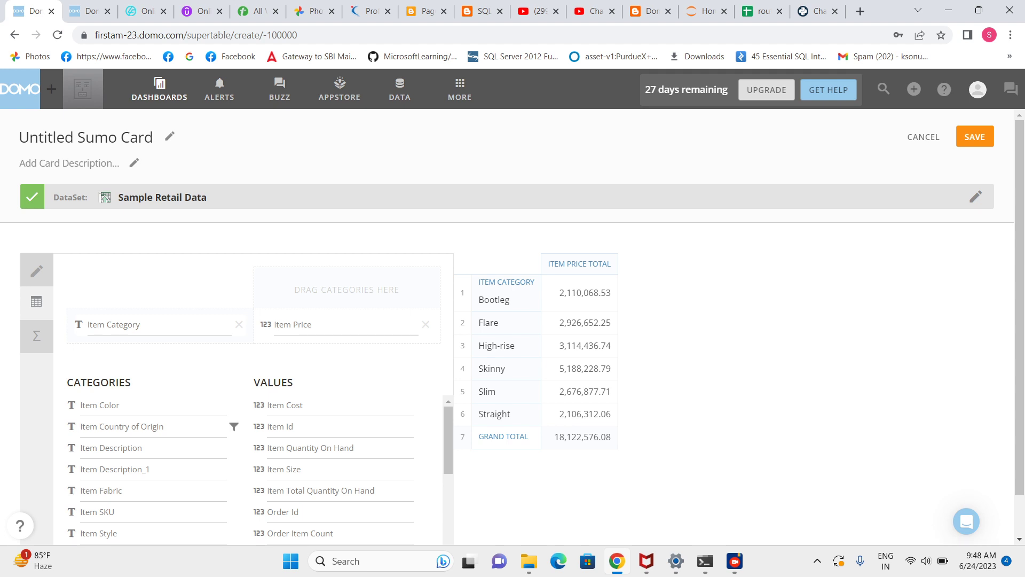
left_click_drag(129, 426, 300, 283)
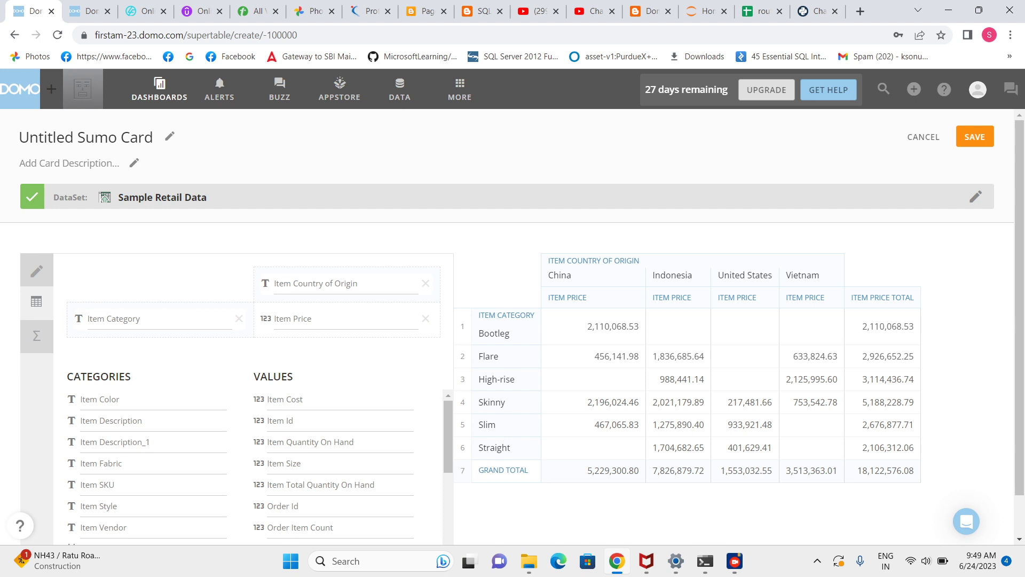
Add Store Region as a row category above Item Category in the pivot layout
scroll(421, 443, "down", 10)
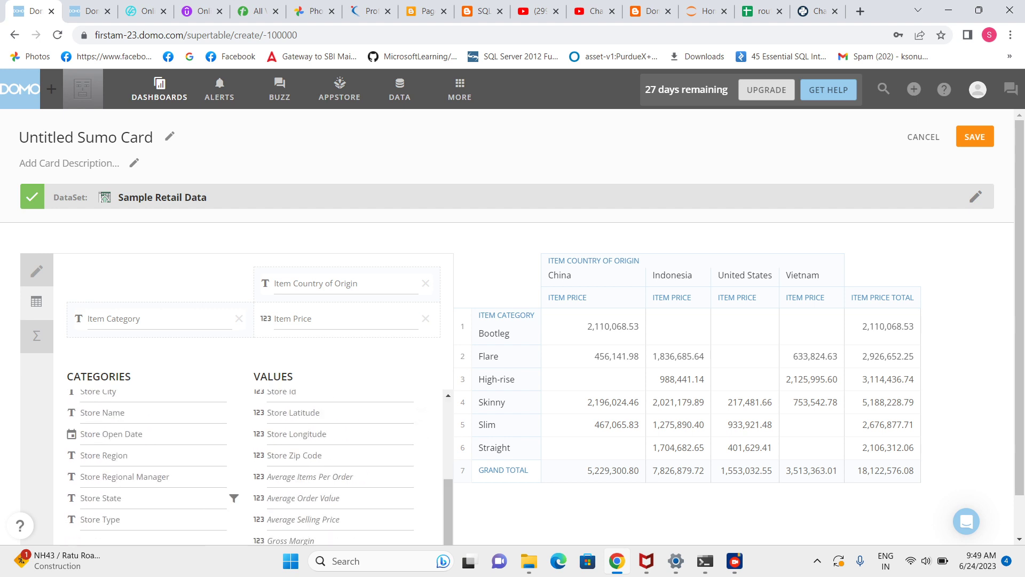
left_click_drag(133, 454, 92, 345)
left_click_drag(104, 455, 107, 321)
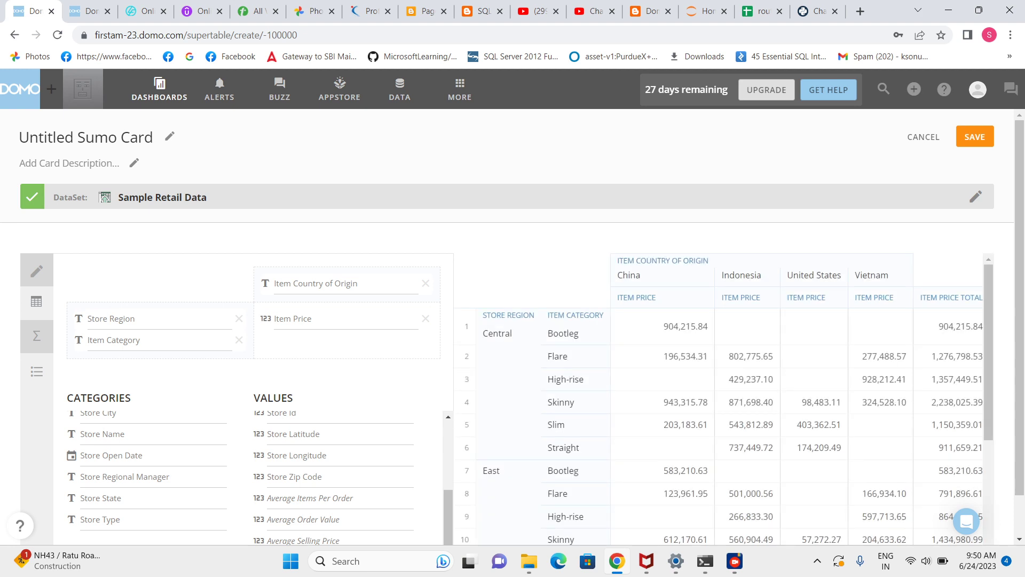
Examine the pivot table's item prices by store region, item category and country, including the grand total row
scroll(720, 400, "down", 3)
scroll(721, 401, "up", 3)
scroll(721, 401, "down", 5)
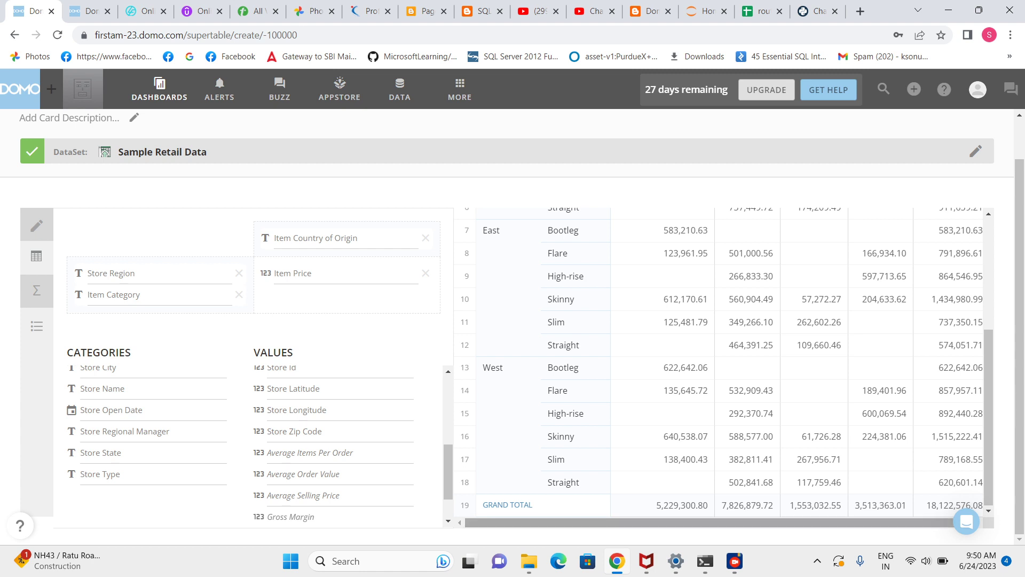
scroll(719, 367, "right", 1)
scroll(718, 367, "left", 1)
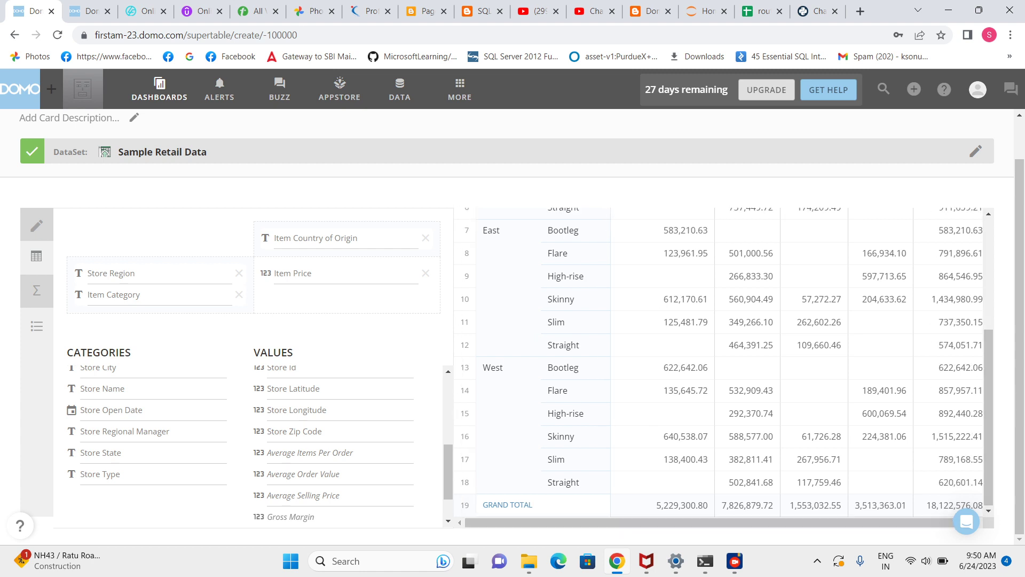
scroll(718, 367, "up", 5)
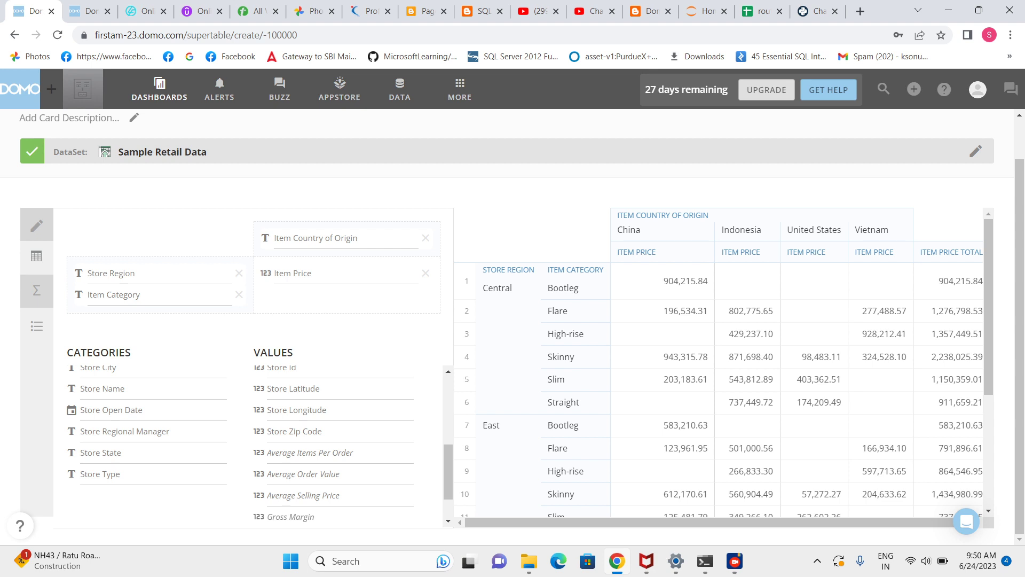
mouse_move(734, 561)
left_click(798, 494)
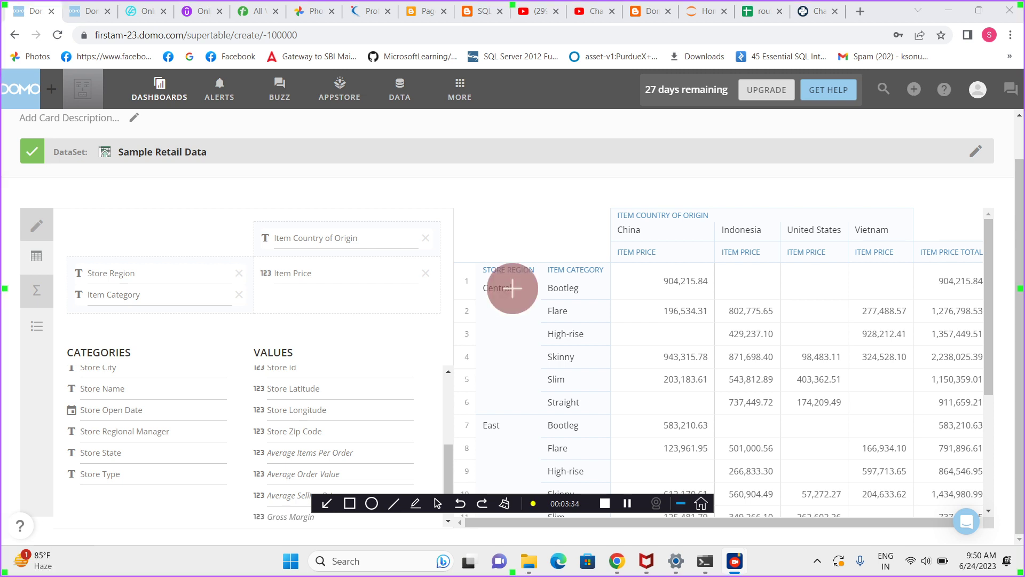
left_click(681, 503)
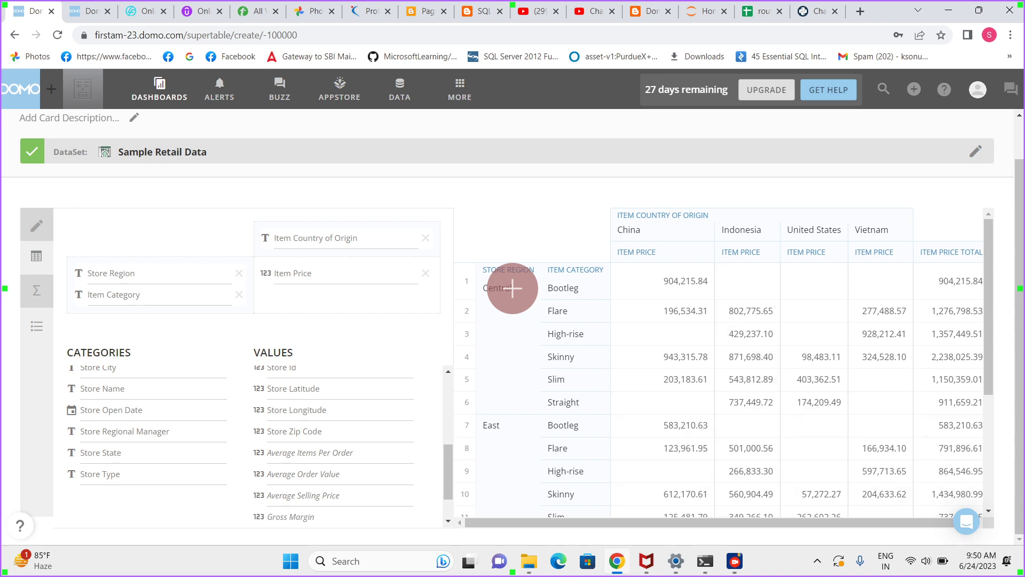
left_click(734, 561)
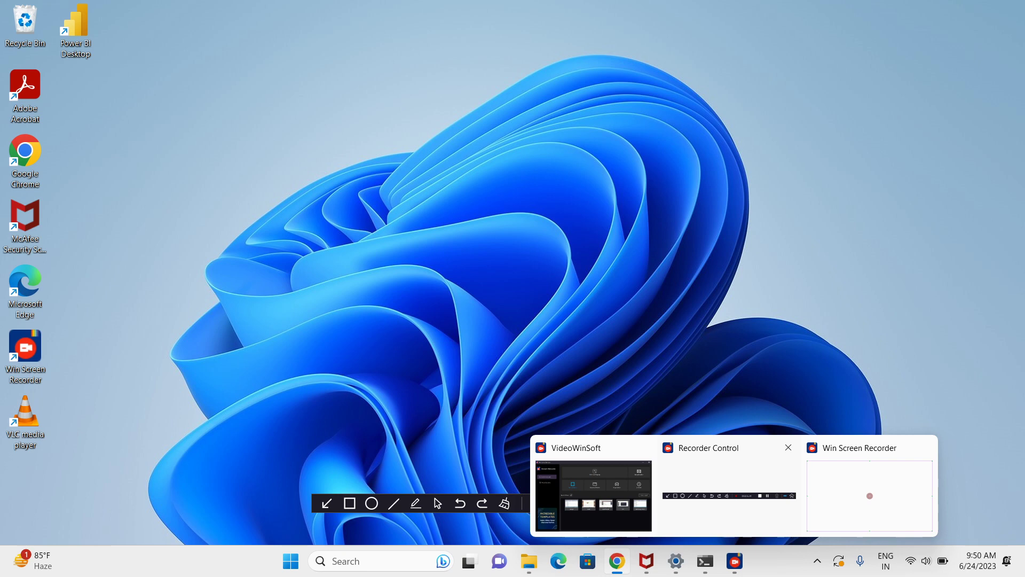
left_click(728, 495)
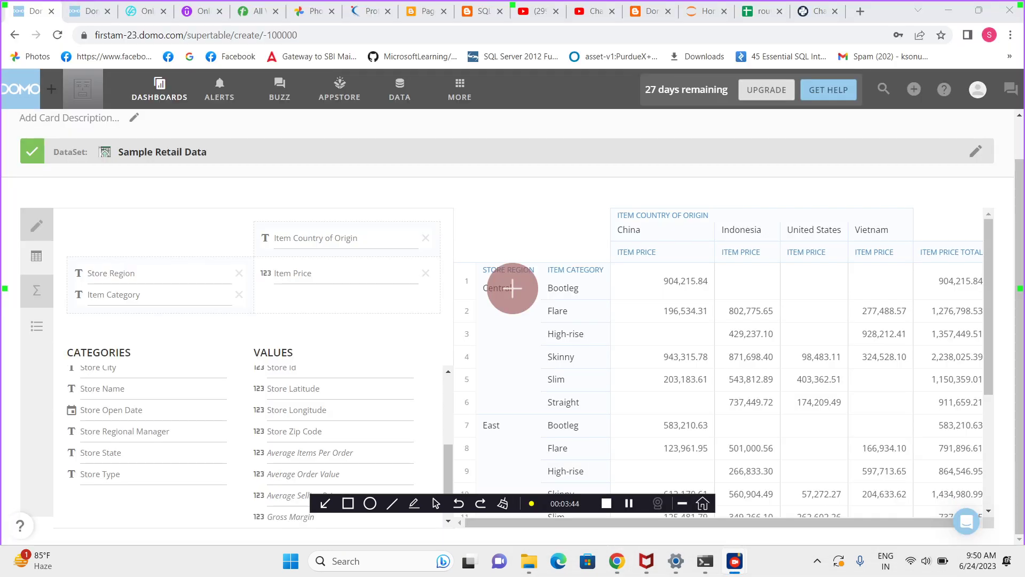
left_click(512, 288)
scroll(512, 288, "up", 1)
scroll(512, 288, "down", 4)
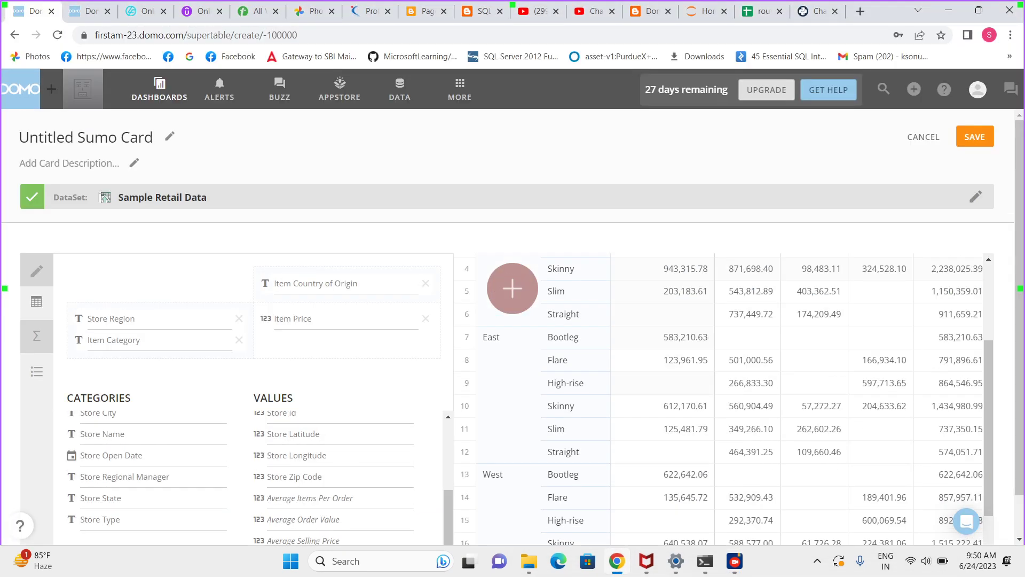
scroll(512, 288, "up", 4)
scroll(512, 289, "down", 1)
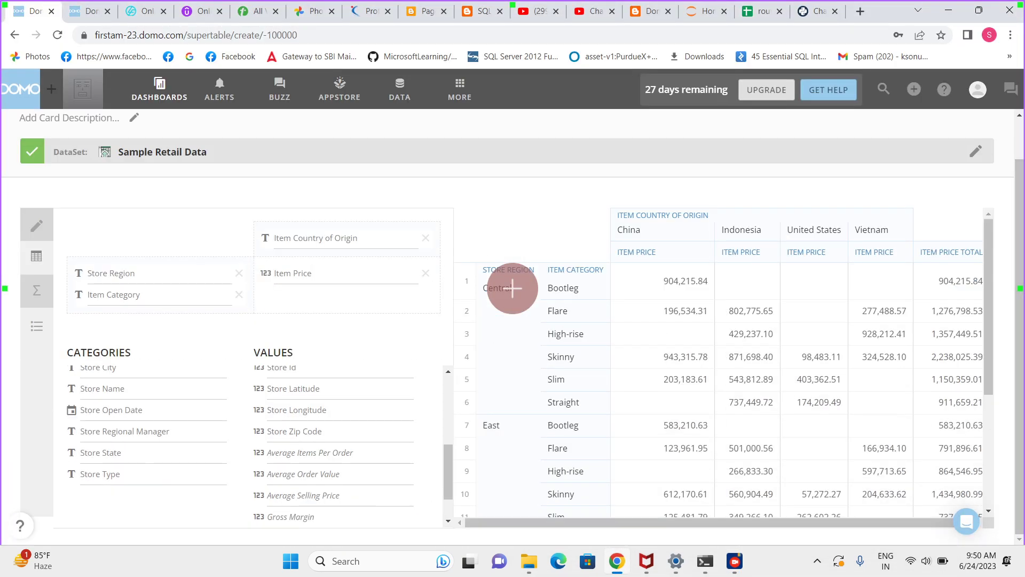
scroll(512, 288, "down", 5)
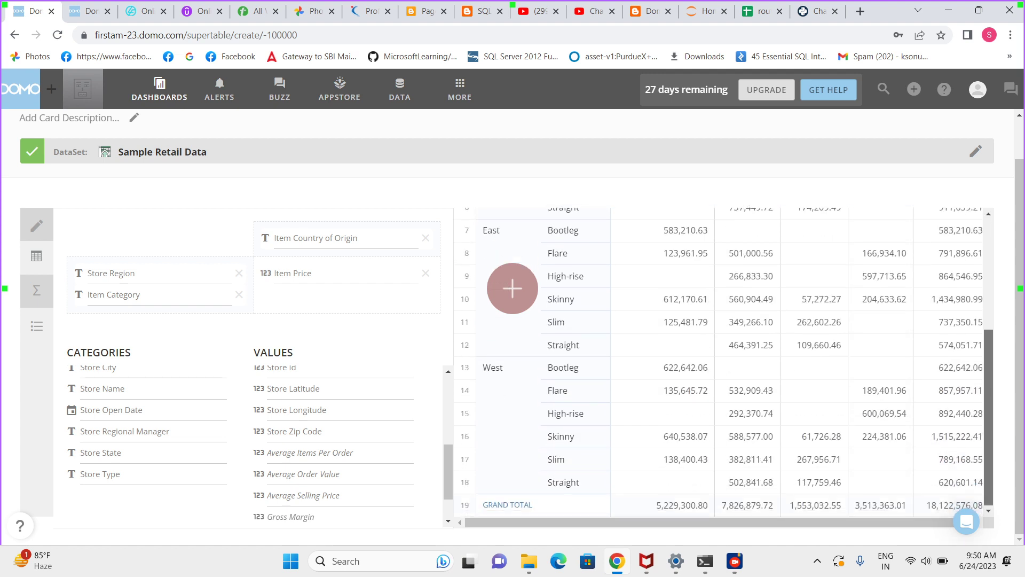
scroll(512, 288, "up", 4)
scroll(512, 289, "up", 1)
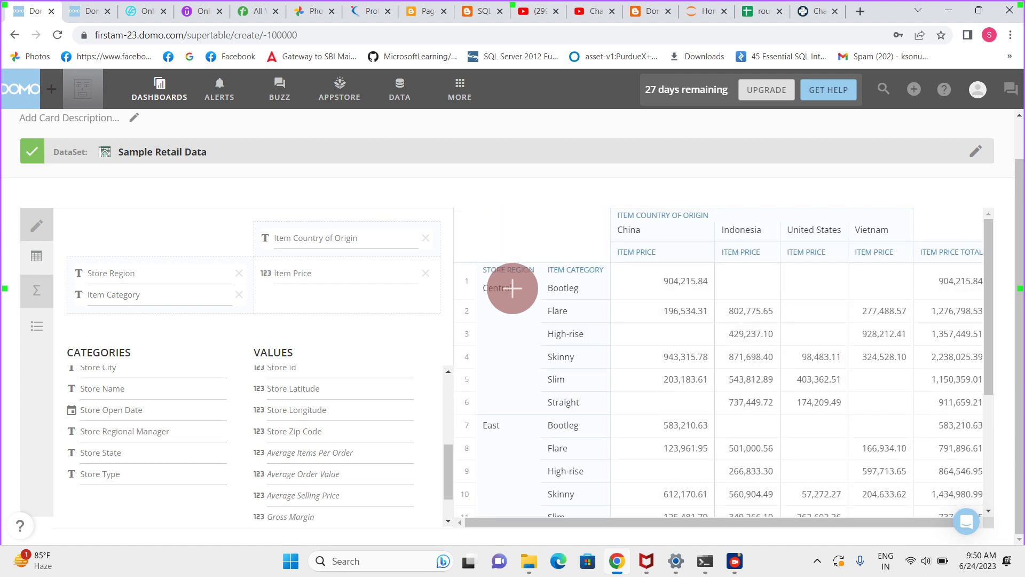
Format the Item Price values as $ currency without the thousands separator
left_click(637, 252)
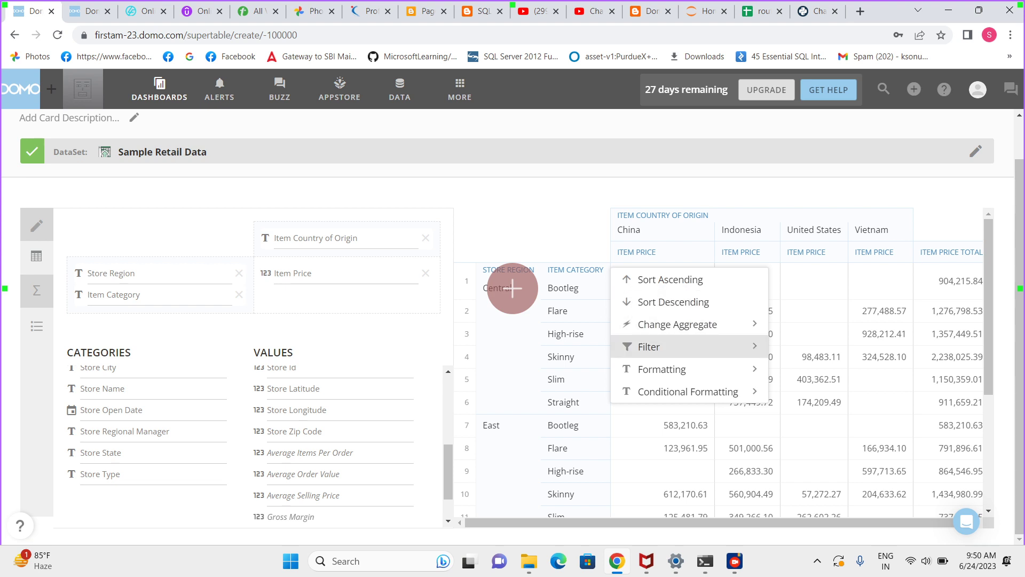
left_click(662, 369)
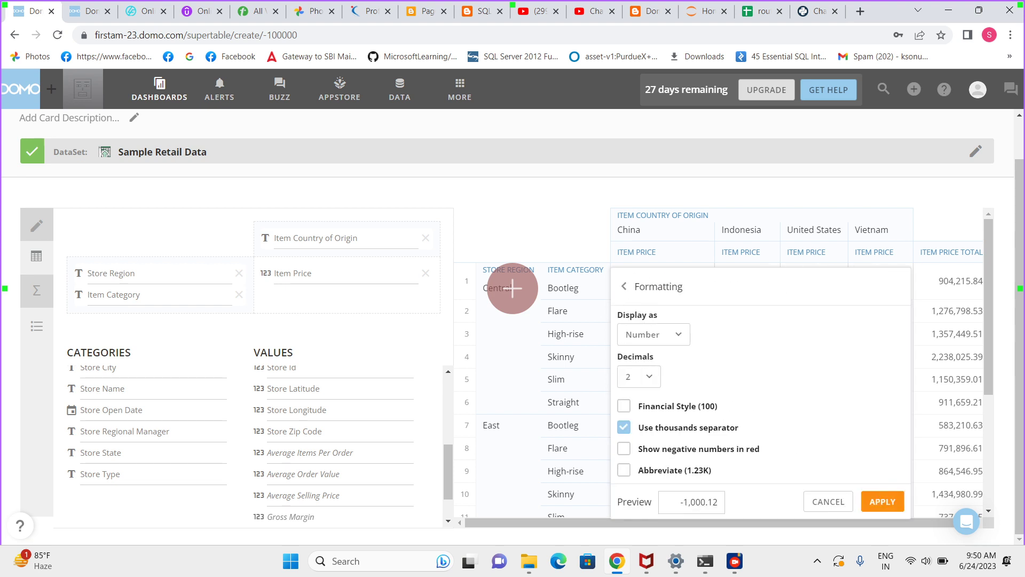
left_click(624, 427)
left_click(654, 334)
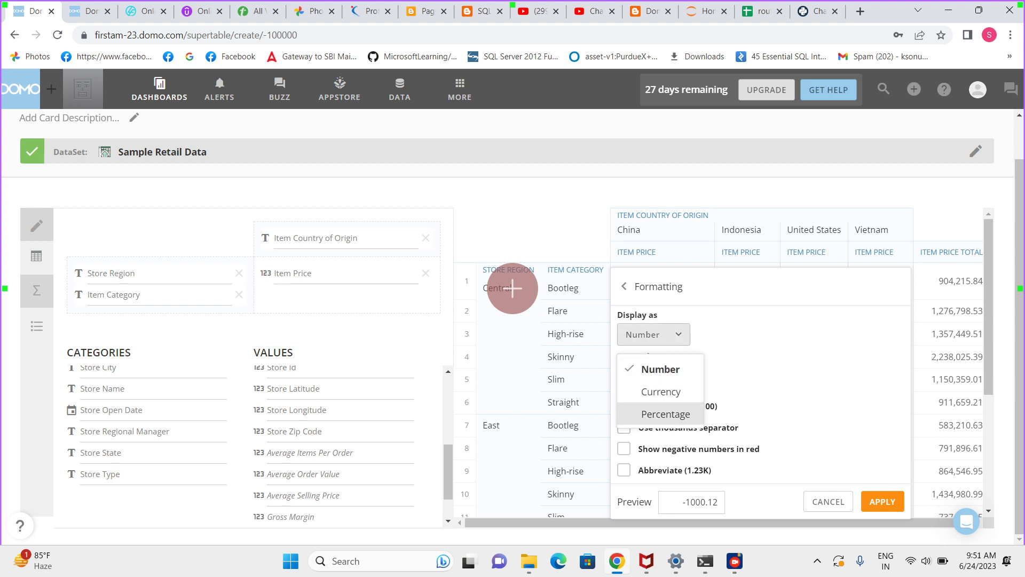
left_click(661, 392)
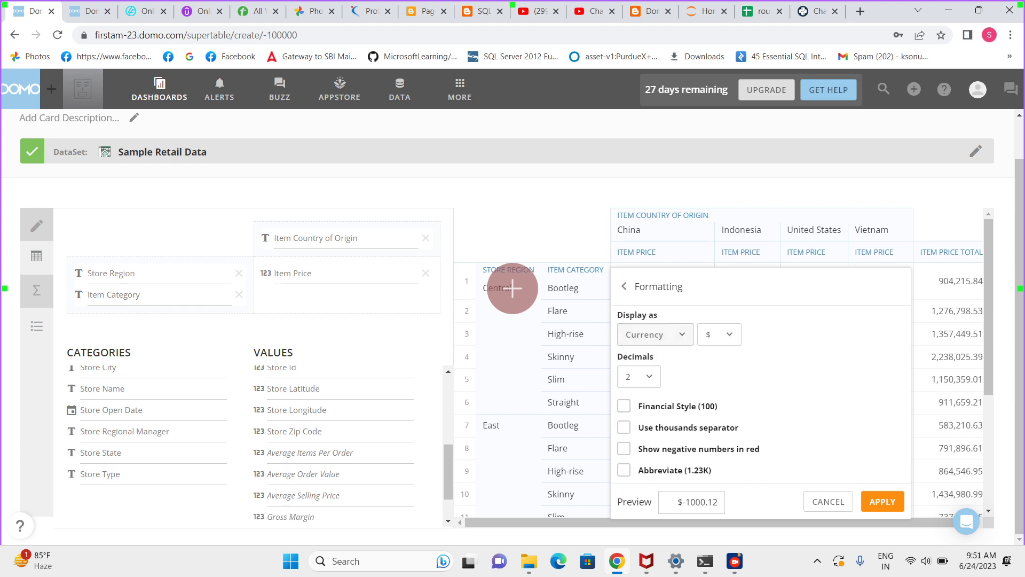
left_click(882, 501)
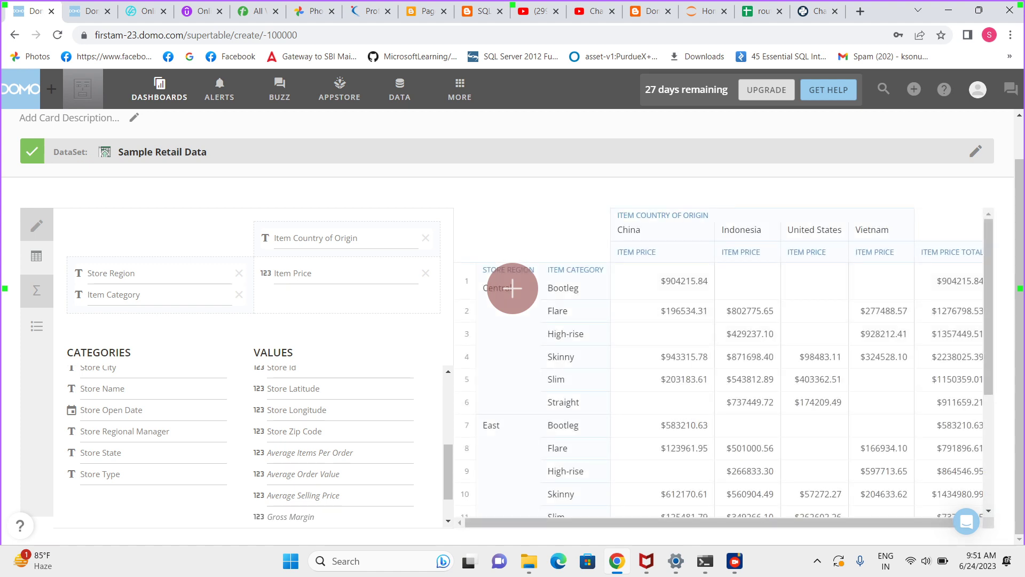
Turn on abbreviated number formatting (1.23K) for the Item Price values
mouse_move(636, 252)
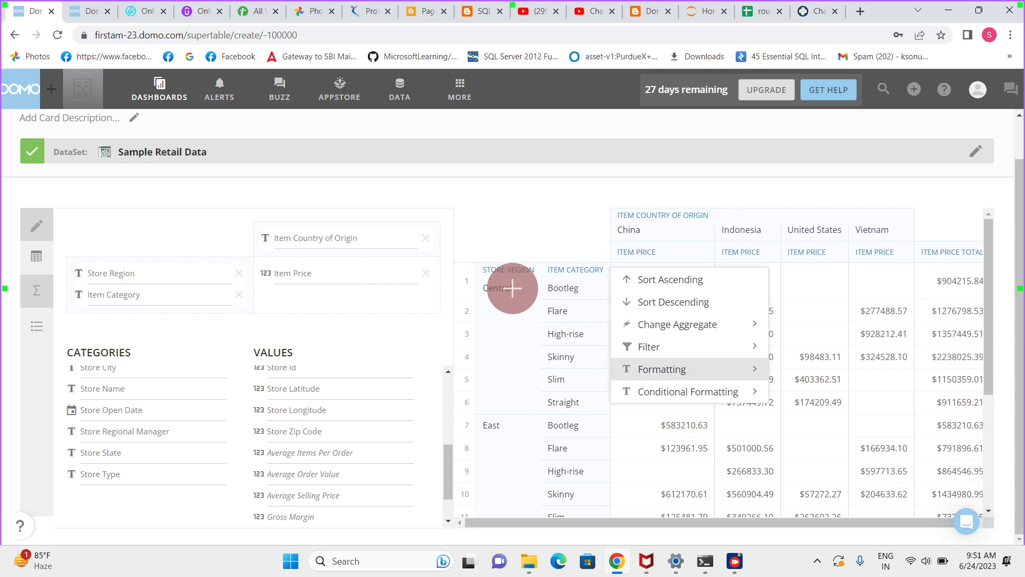
left_click(662, 369)
left_click(624, 470)
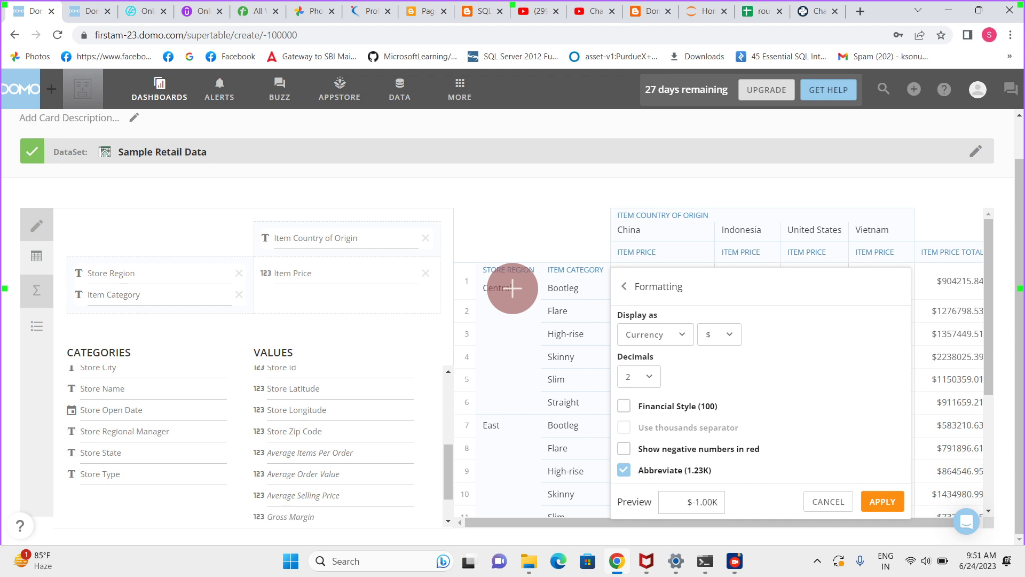
left_click(882, 501)
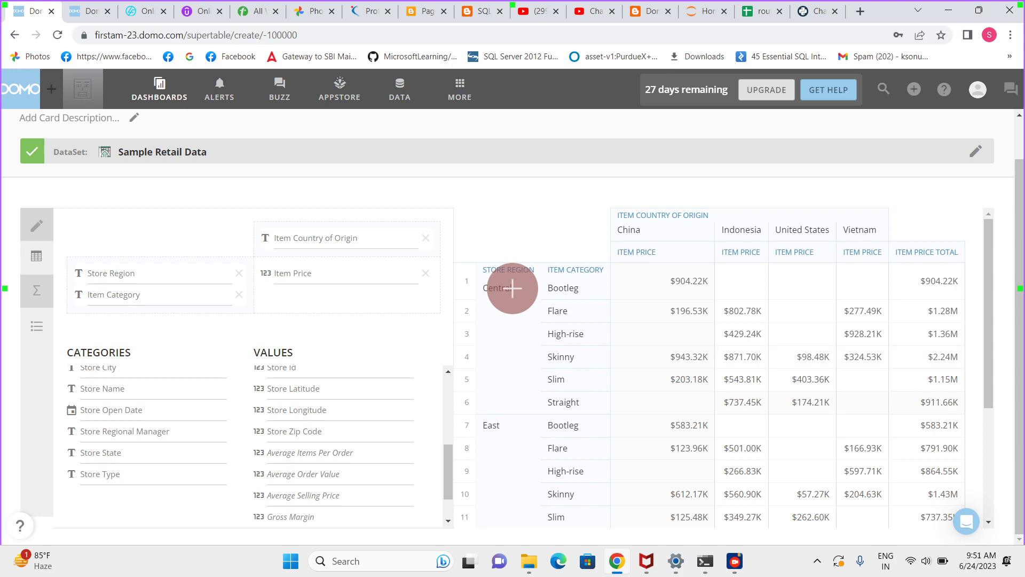
scroll(512, 288, "down", 3)
scroll(513, 288, "up", 3)
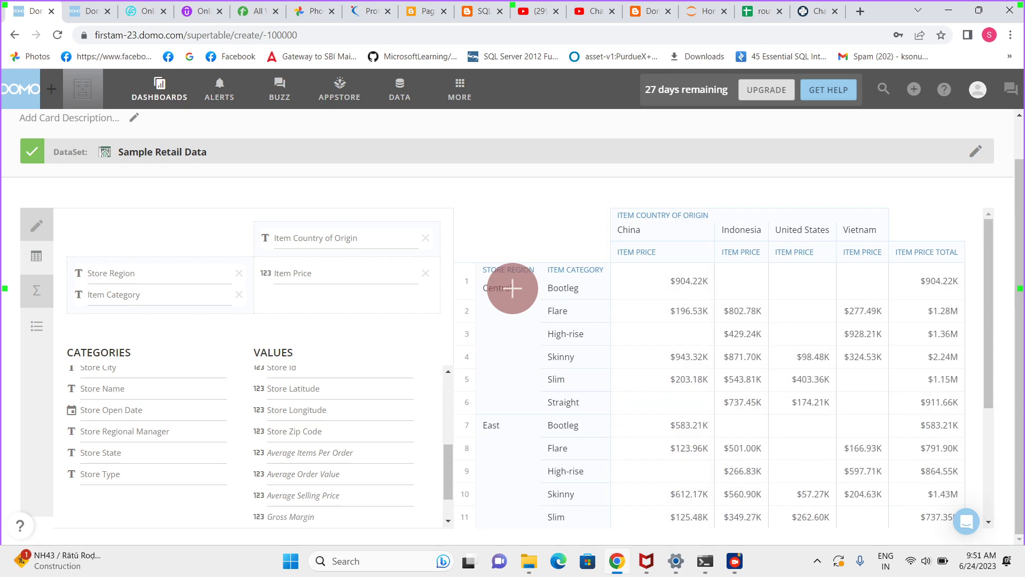
left_click(636, 252)
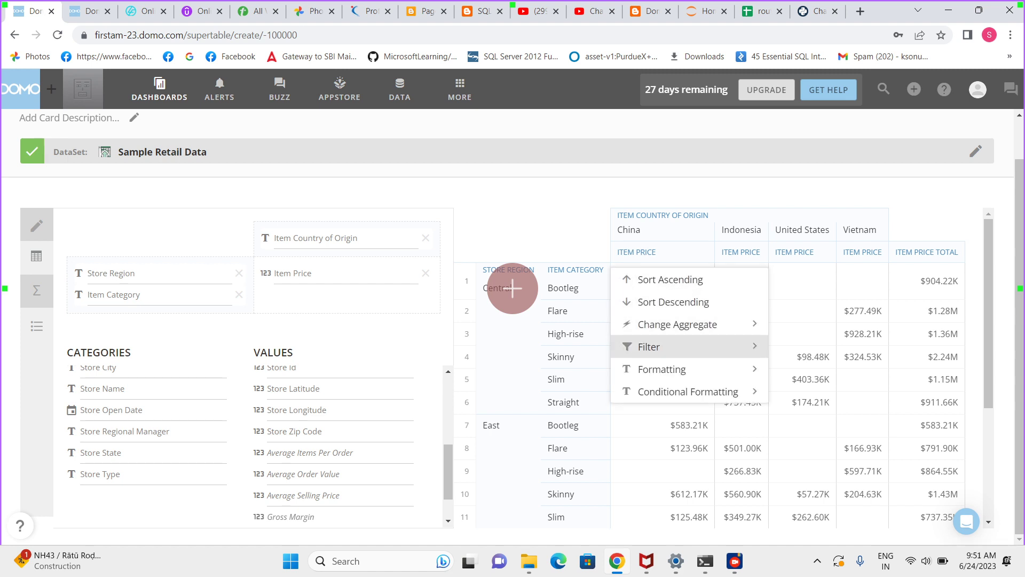
left_click(648, 347)
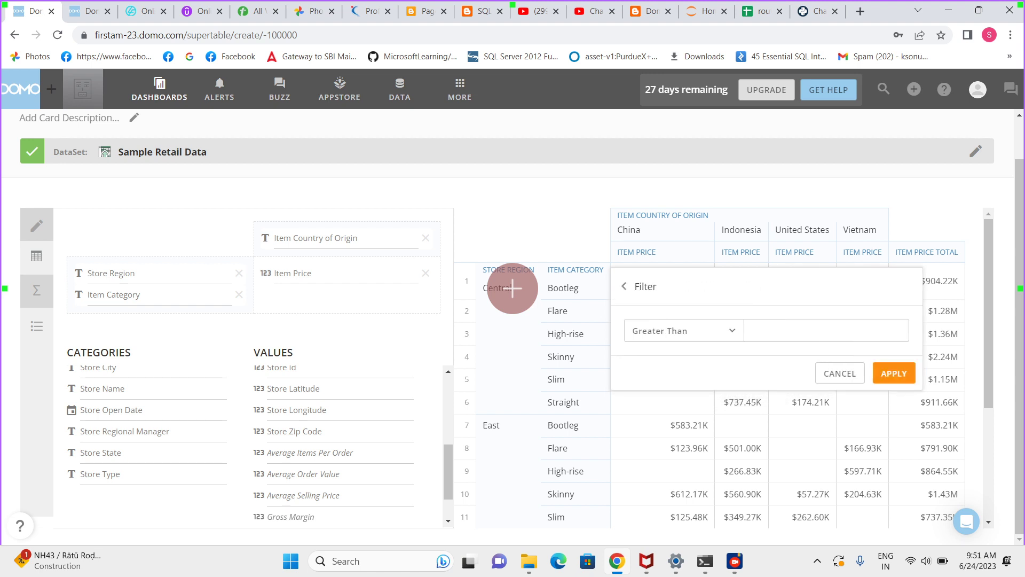
left_click(512, 288)
Filter Item Country of Origin to include only China, Indonesia and Vietnam
left_click(662, 224)
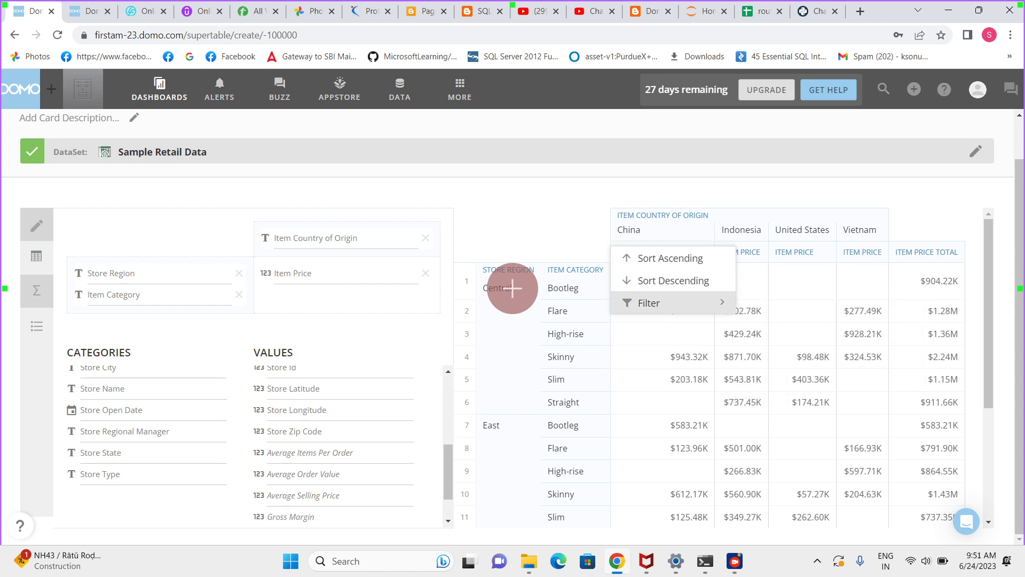
left_click(650, 302)
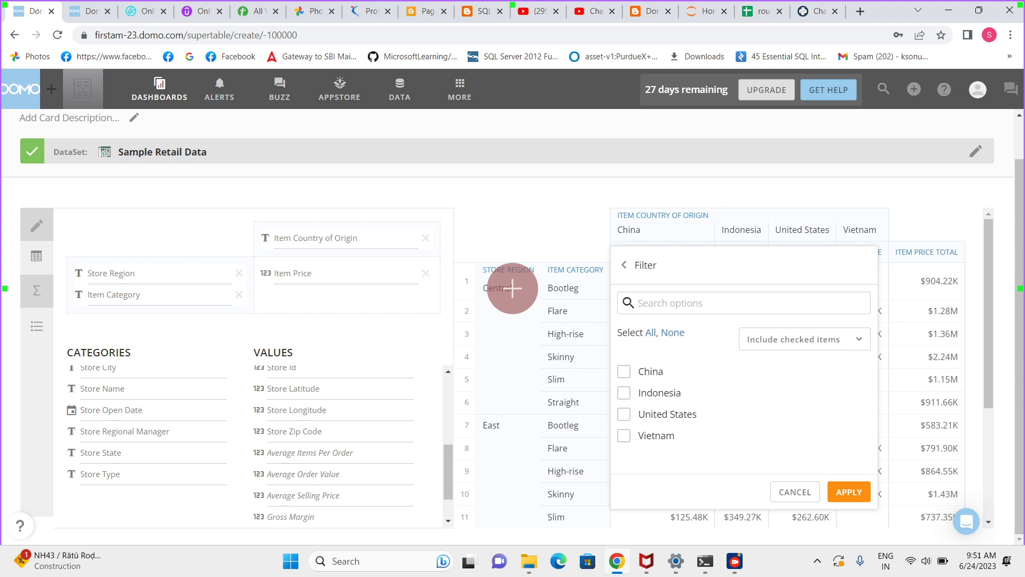
left_click(624, 371)
left_click(624, 392)
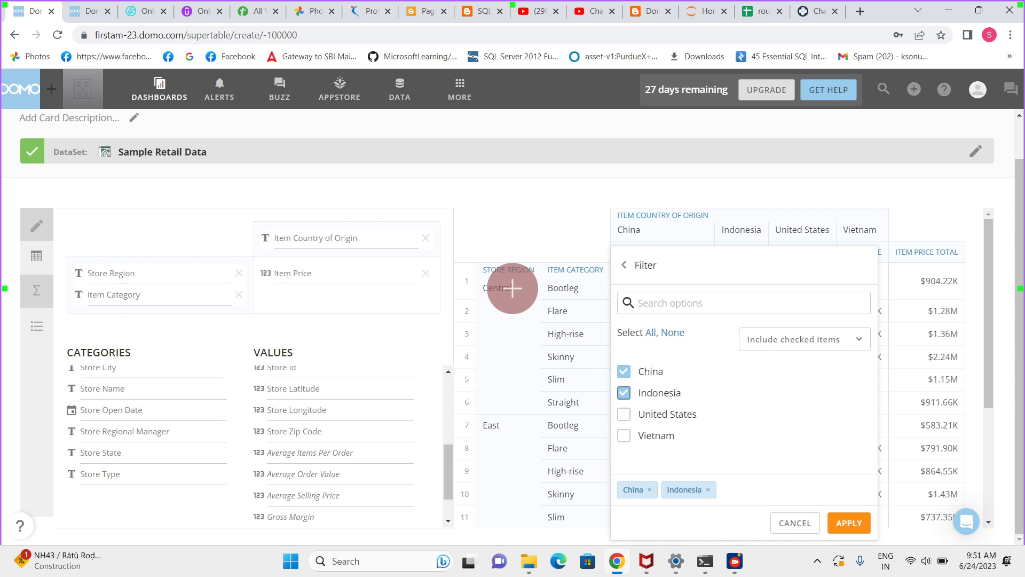
left_click(623, 435)
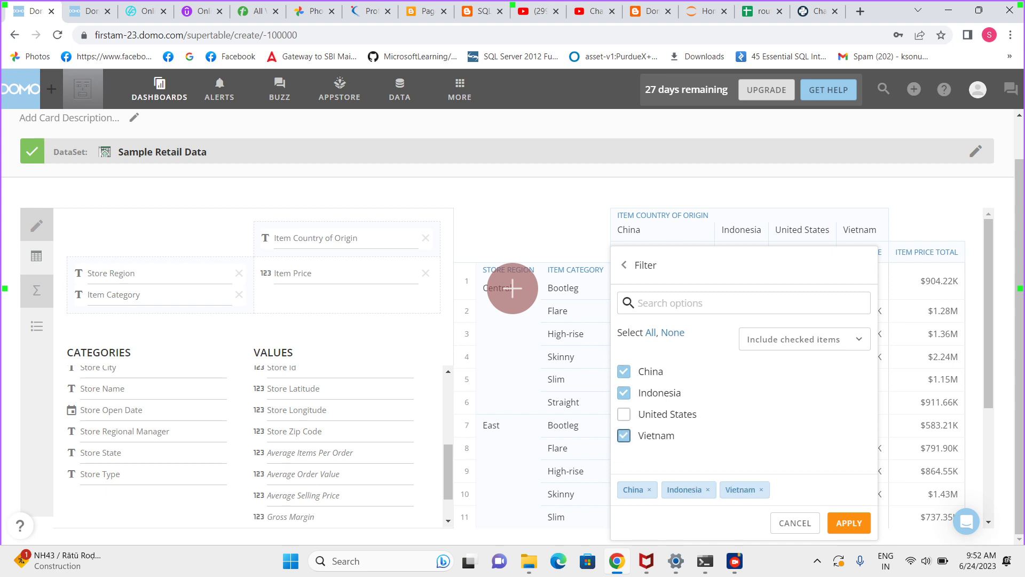
left_click(849, 523)
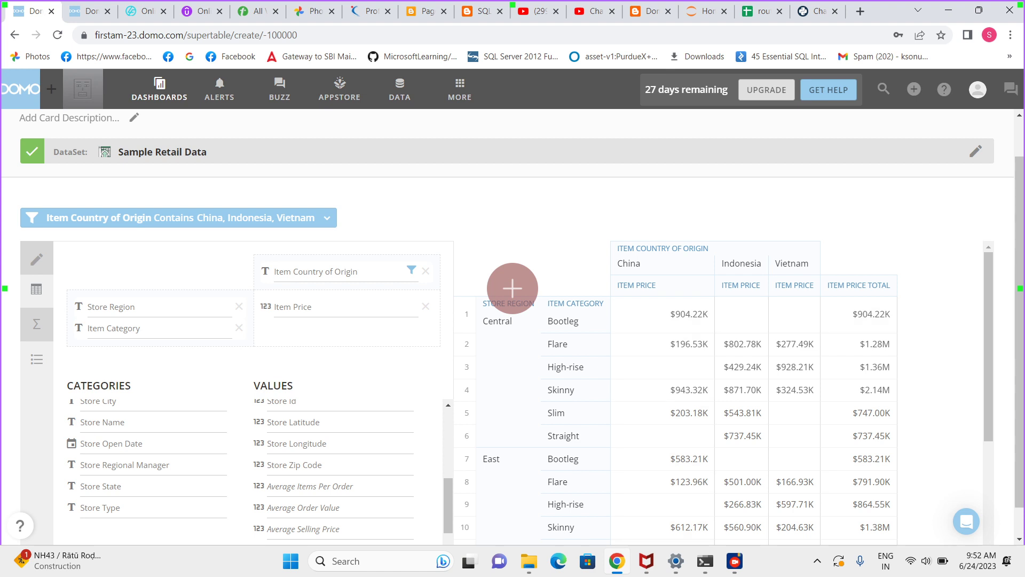
Change the Item Country of Origin filter to include only United States and Vietnam
left_click(637, 285)
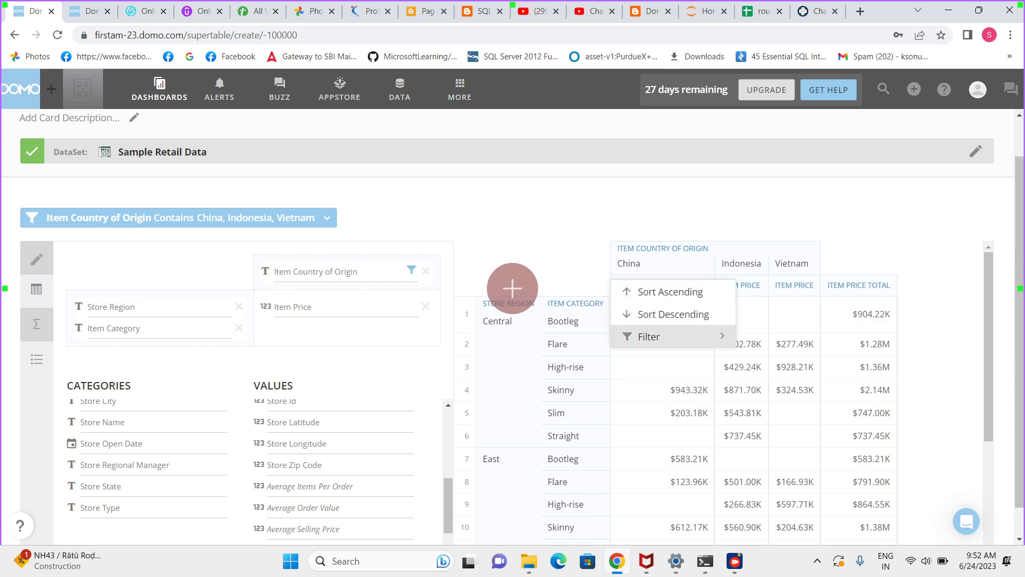
left_click(668, 336)
left_click(623, 373)
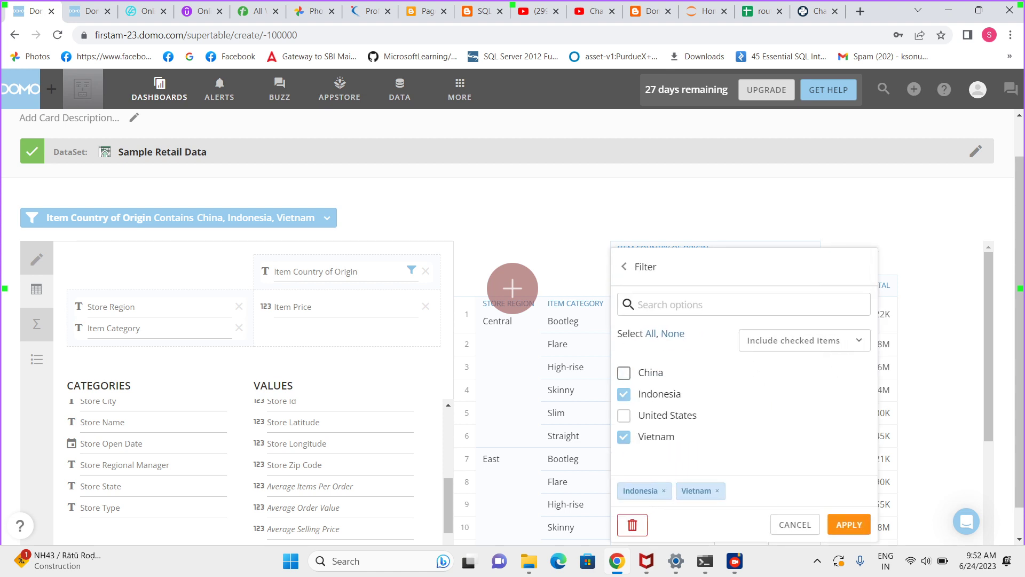
left_click(624, 394)
left_click(623, 467)
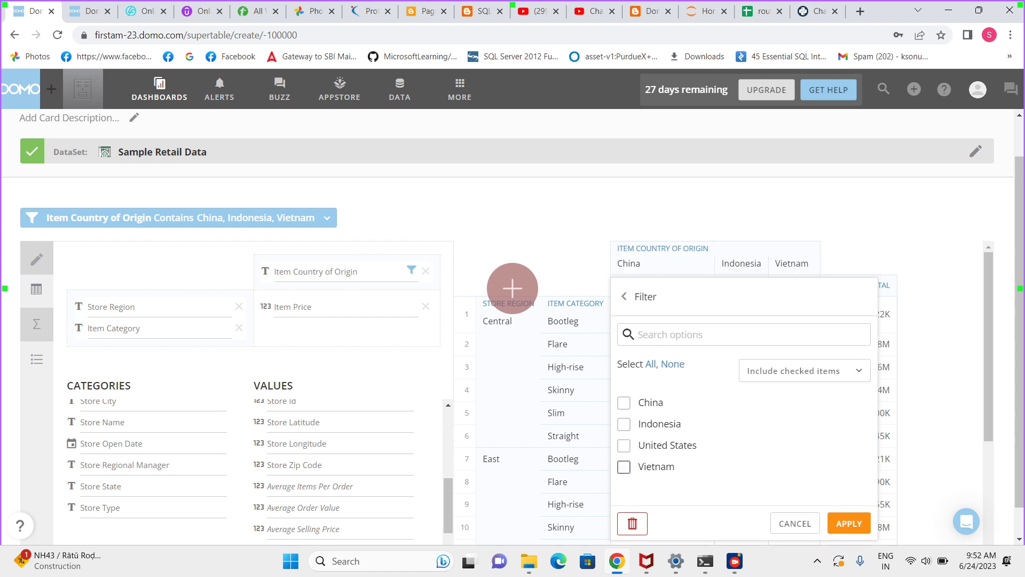
left_click(624, 414)
left_click(624, 435)
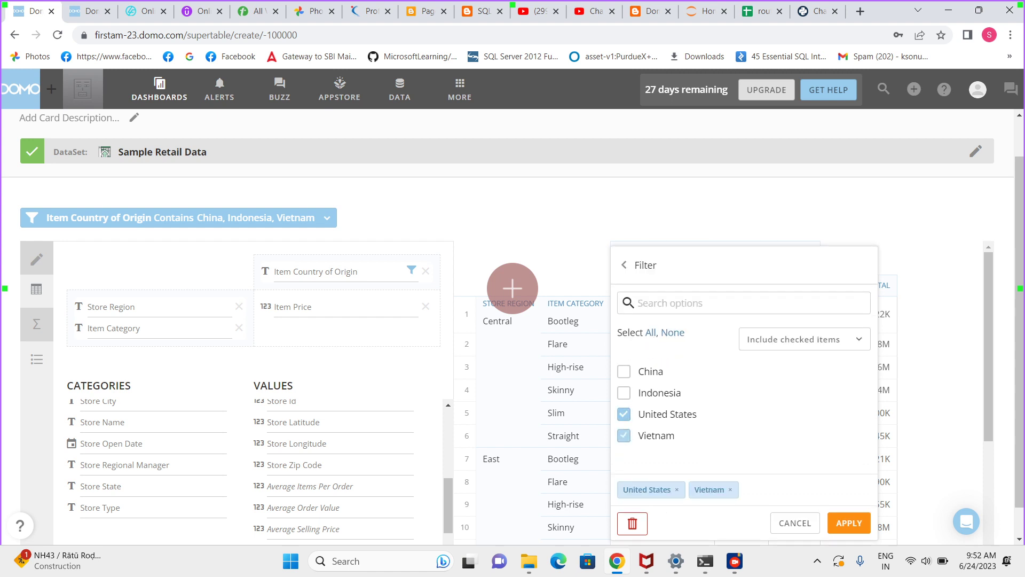
left_click(849, 523)
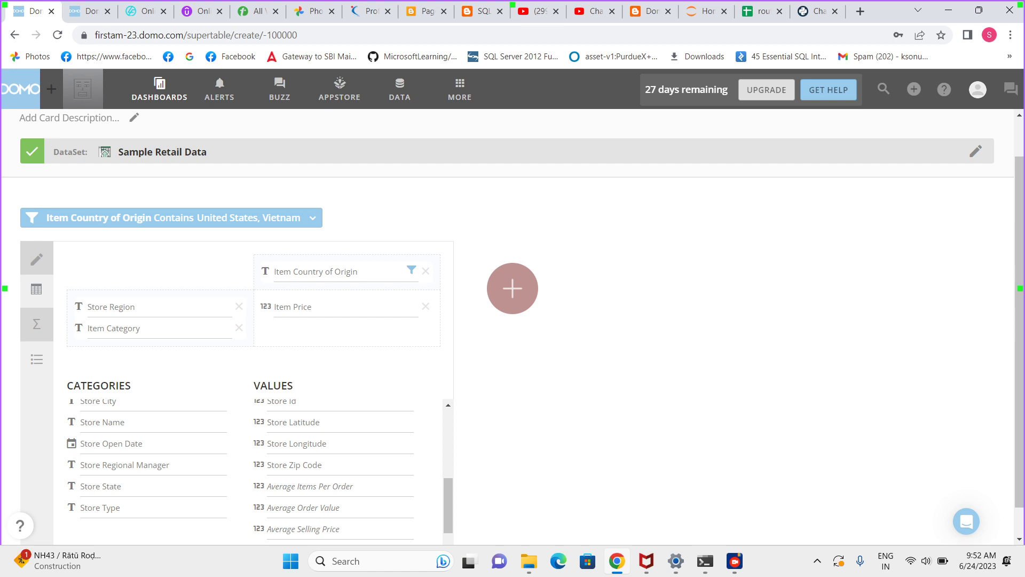
mouse_move(735, 560)
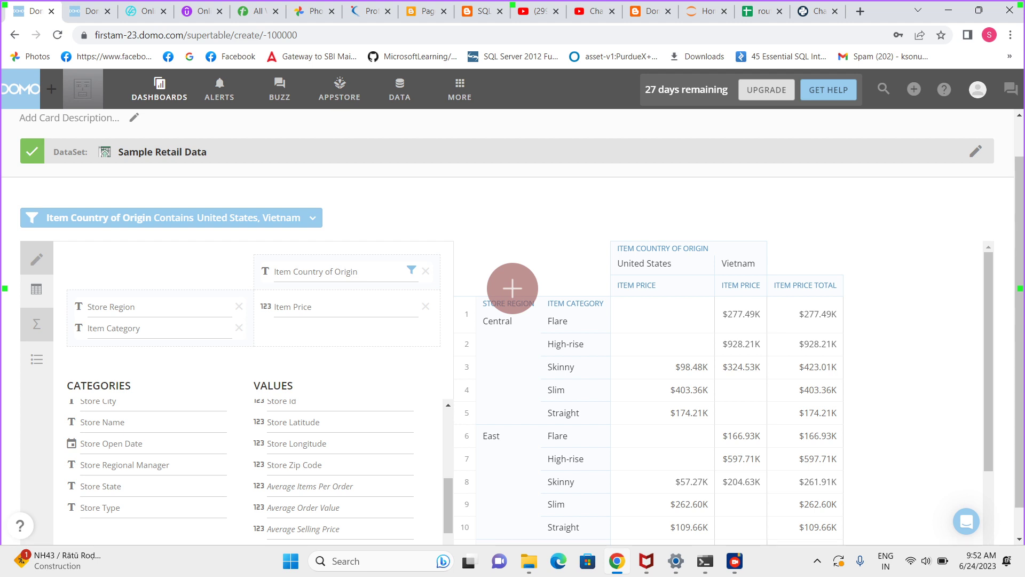
Set up a conditional formatting rule for Item Price that fills values between 50000 and 70000 with dark grey
left_click(662, 249)
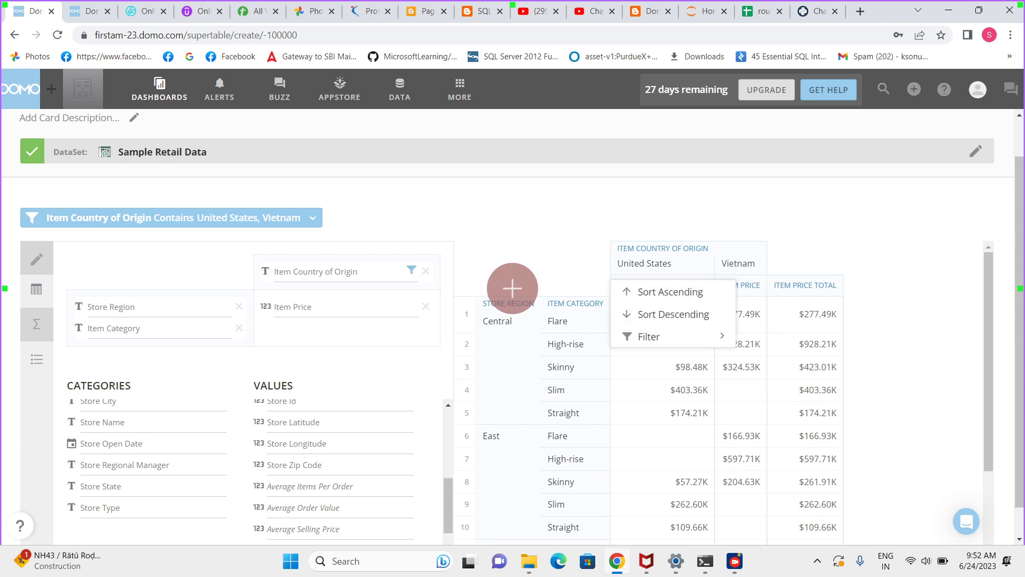
left_click(636, 285)
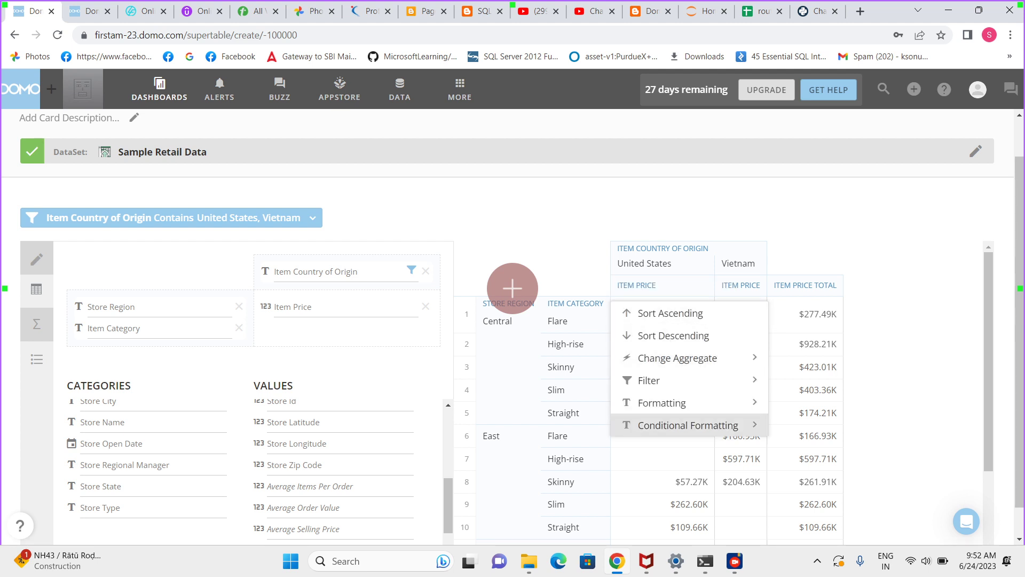
left_click(689, 425)
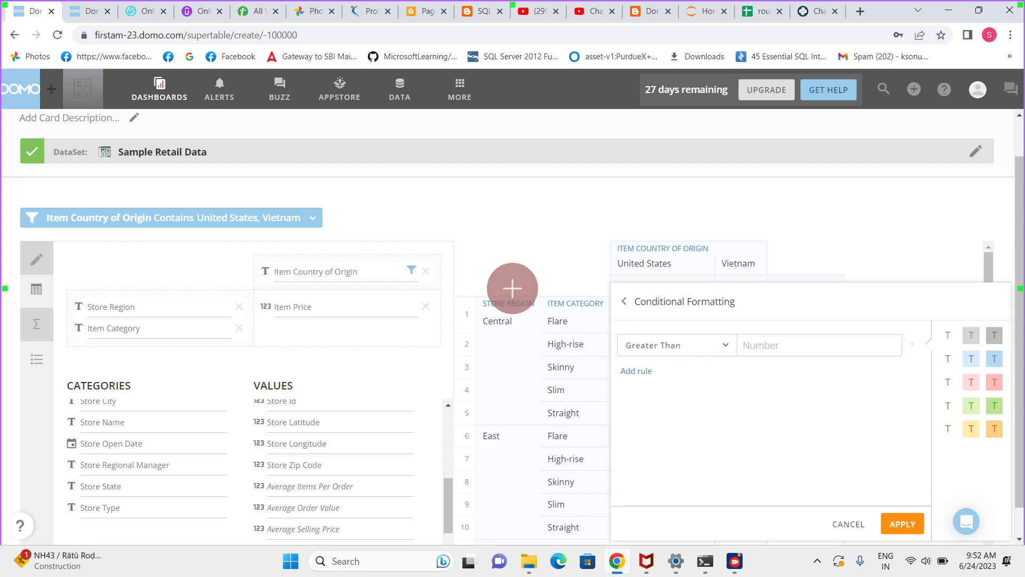
left_click(674, 344)
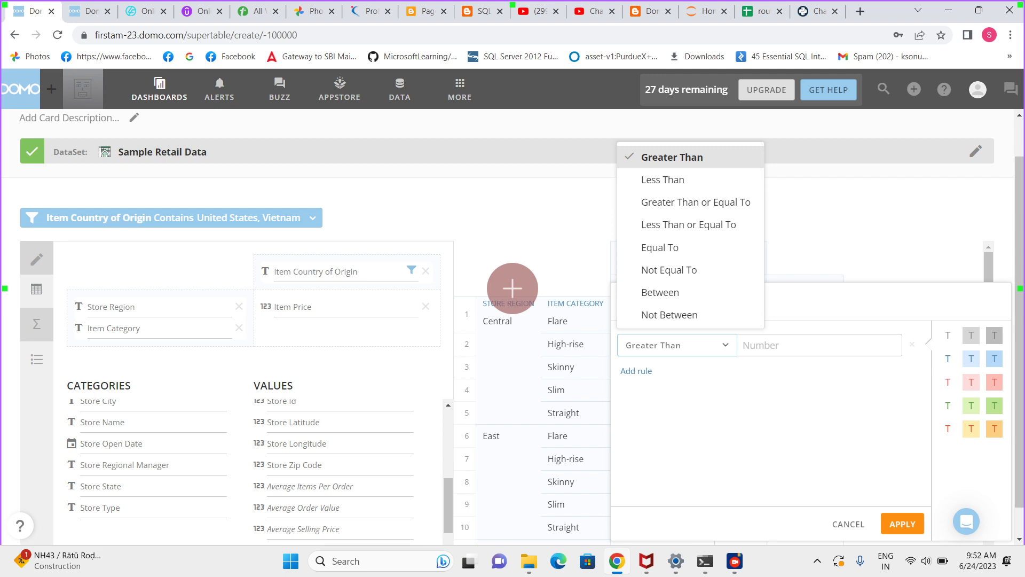
left_click(661, 292)
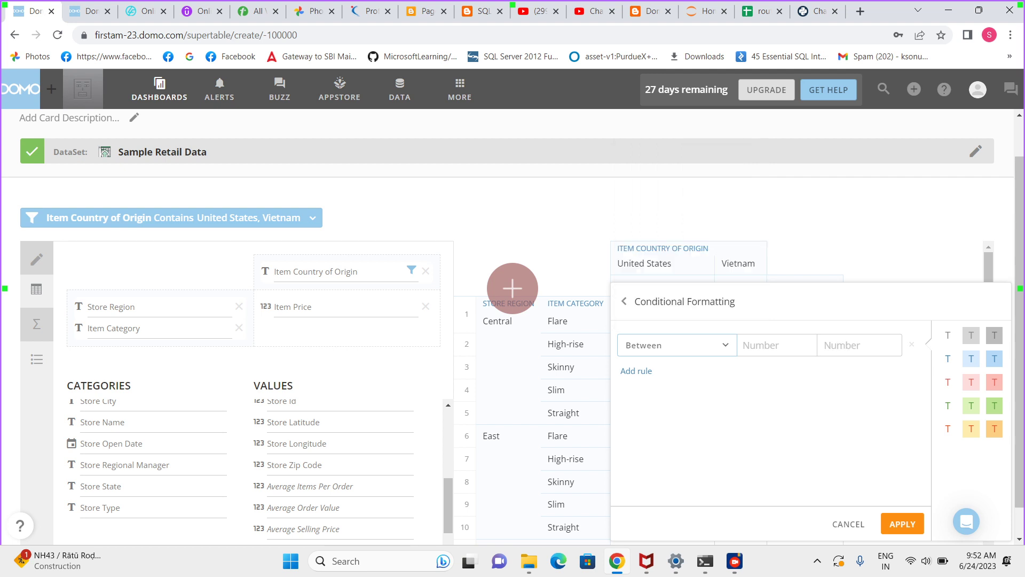
type("50000")
type("70000")
left_click(994, 335)
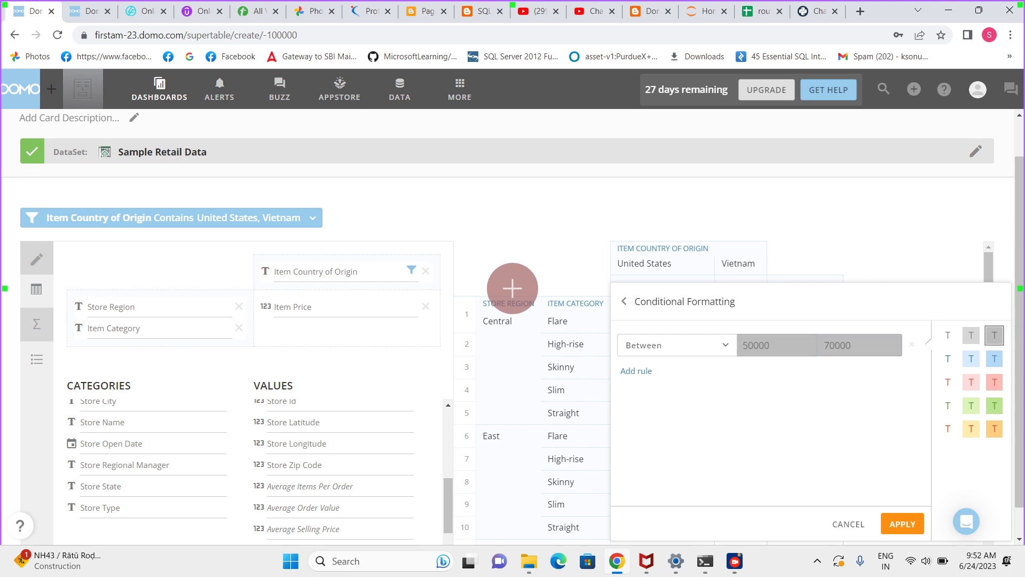
Add a second Item Price rule that fills values greater than or equal to 70000 with the darker blue
left_click(636, 370)
left_click(675, 378)
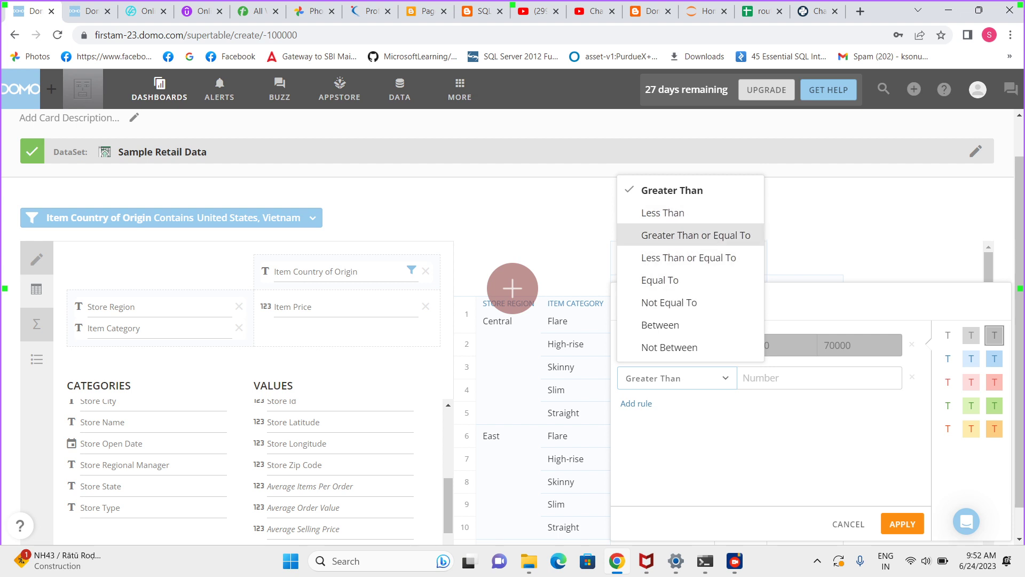
left_click(696, 235)
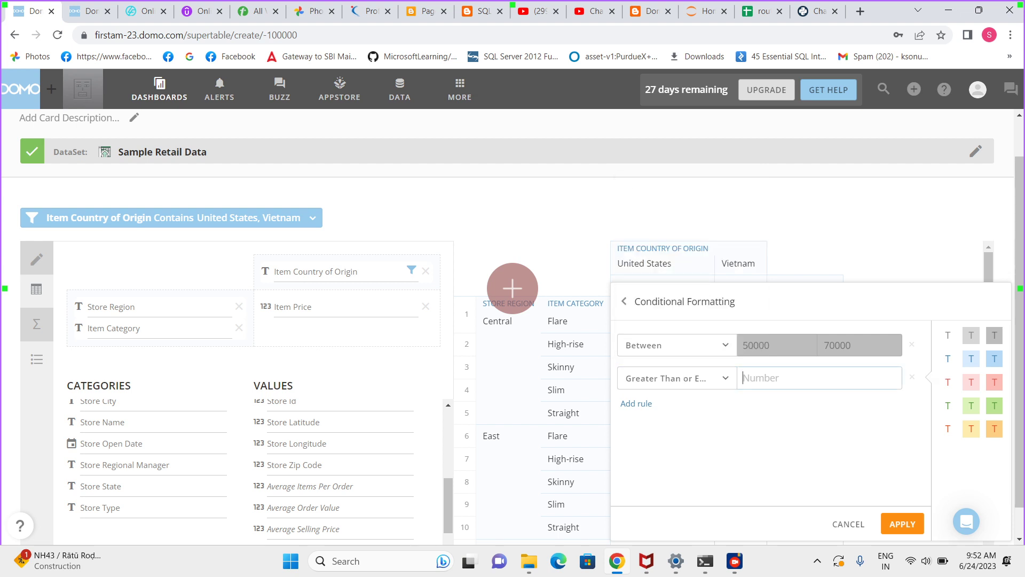
type("70000")
left_click(994, 359)
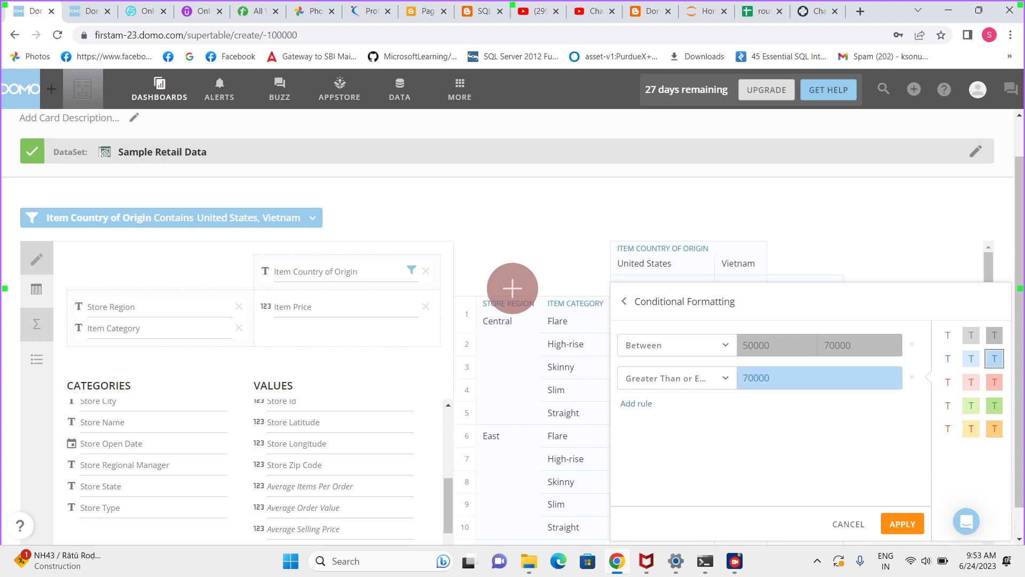
Add a third rule filling values less than or equal to 50000 with the darker red, and apply the conditional formatting to Item Price
left_click(636, 403)
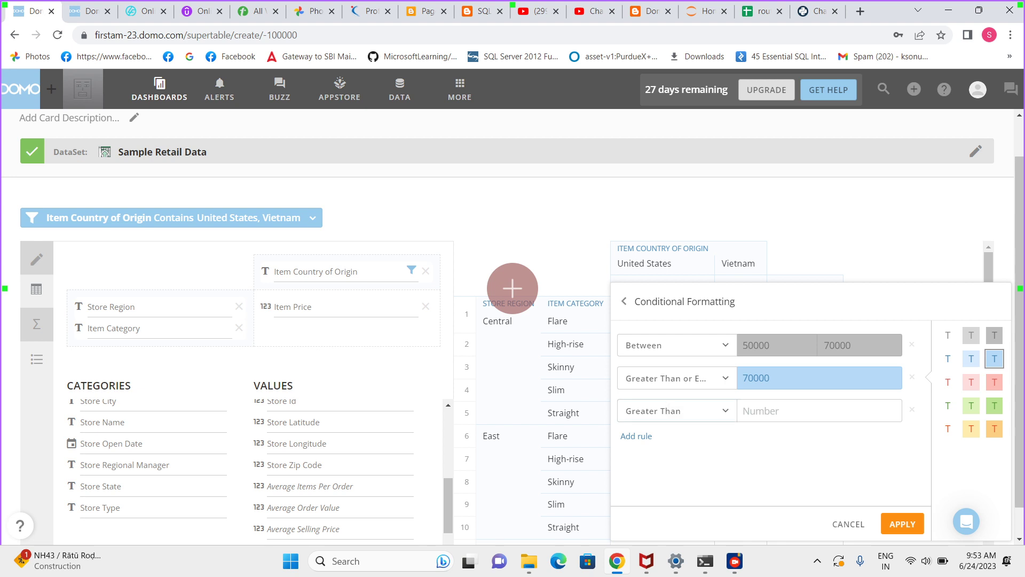
left_click(677, 411)
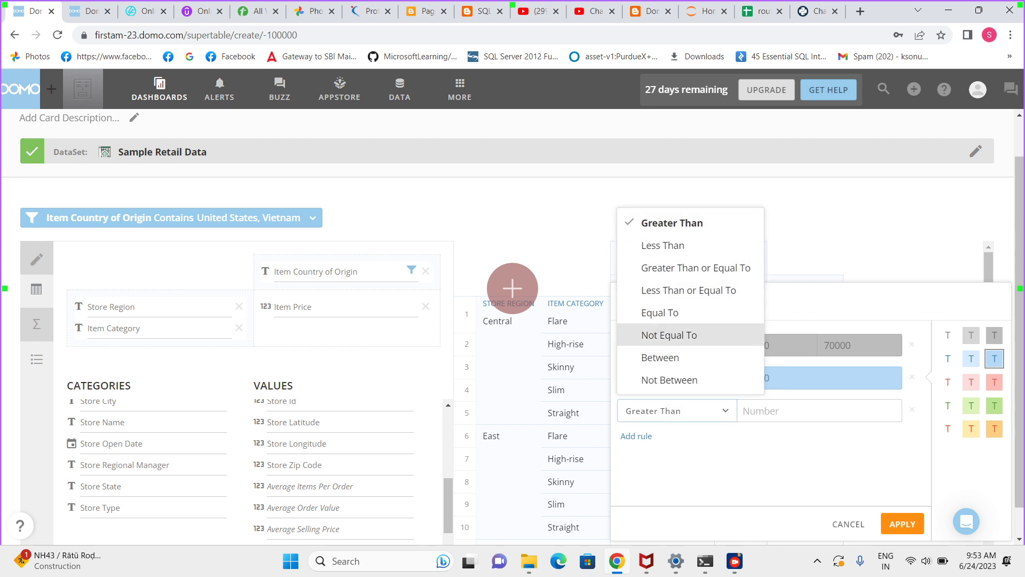
left_click(688, 290)
left_click(790, 410)
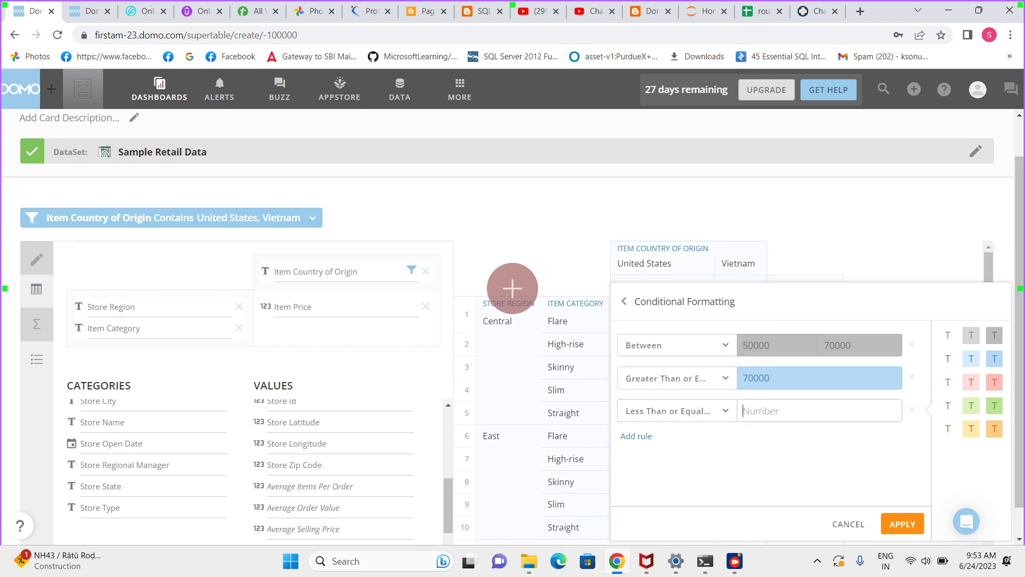
type("50000")
left_click(994, 382)
left_click(903, 524)
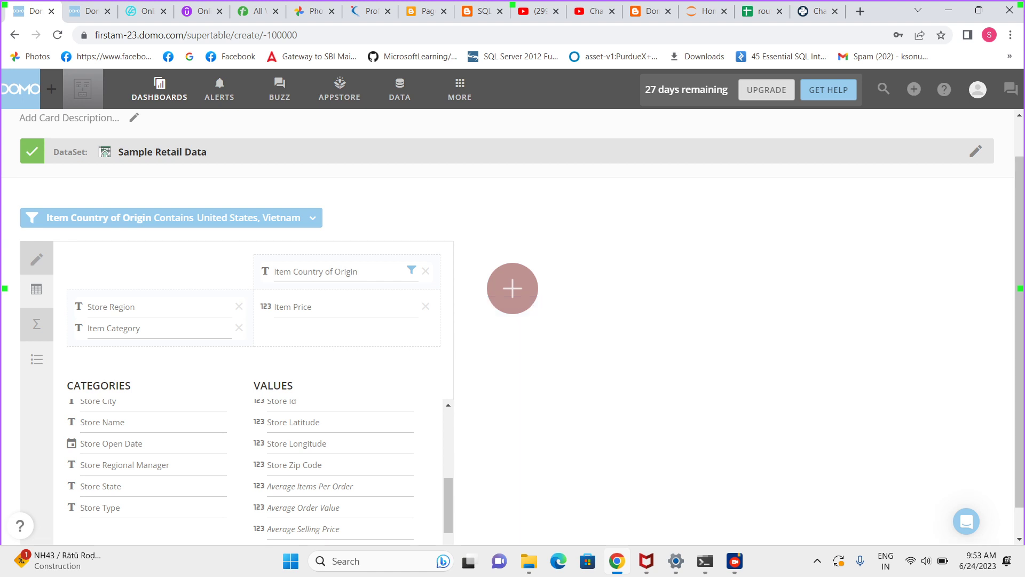
scroll(805, 403, "down", 4)
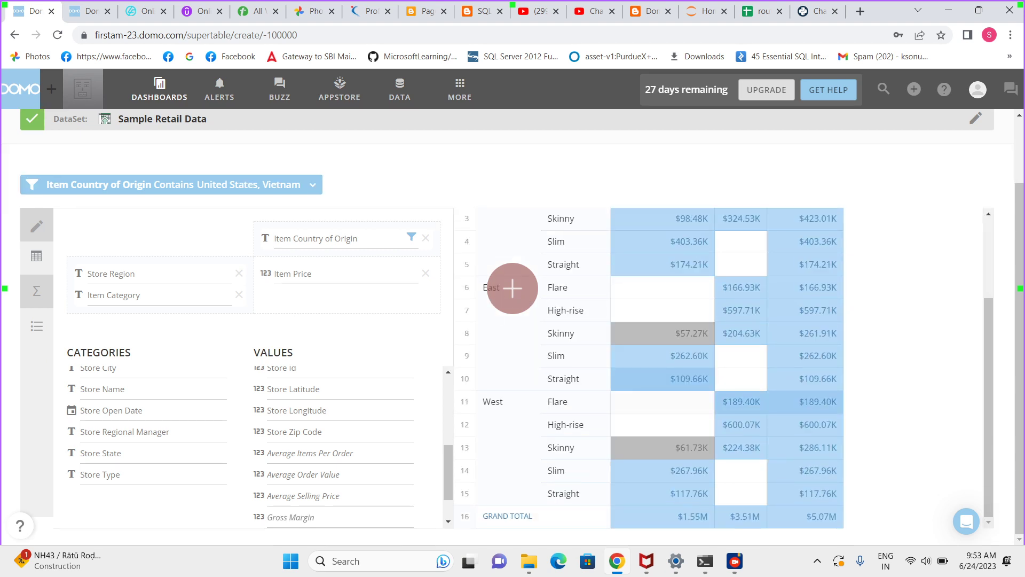
scroll(805, 419, "up", 3)
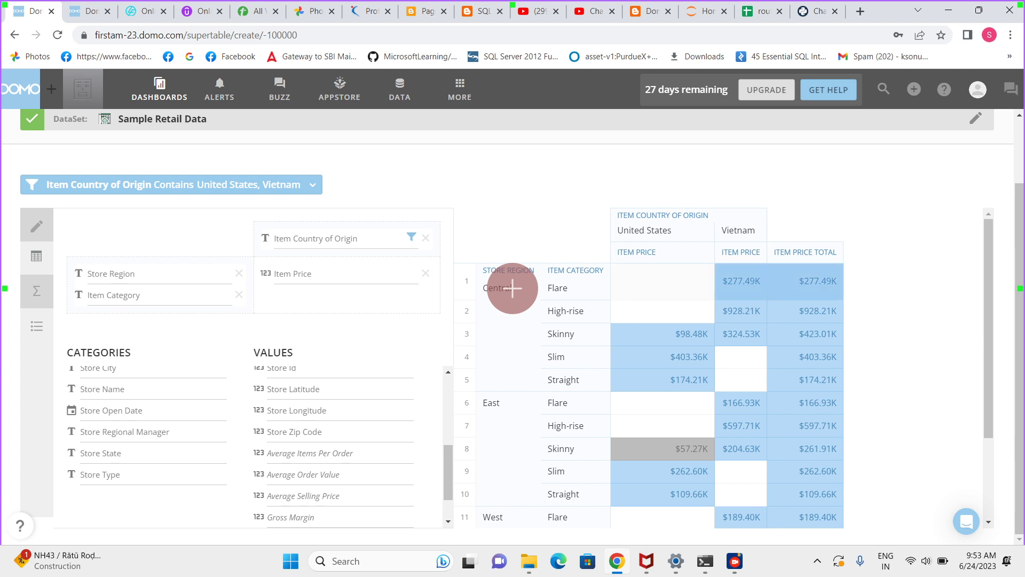
left_click(637, 252)
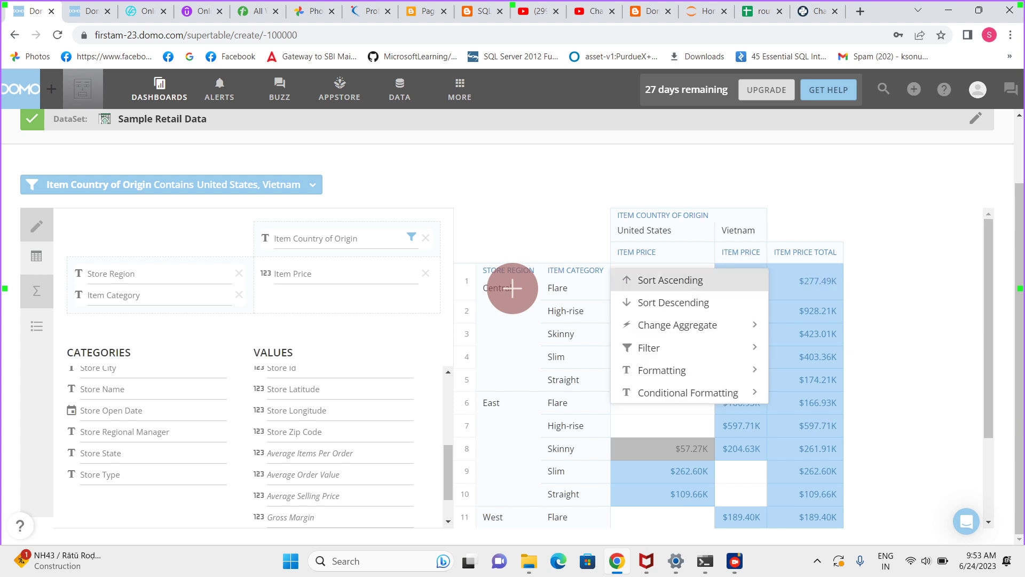
left_click(649, 347)
left_click(624, 288)
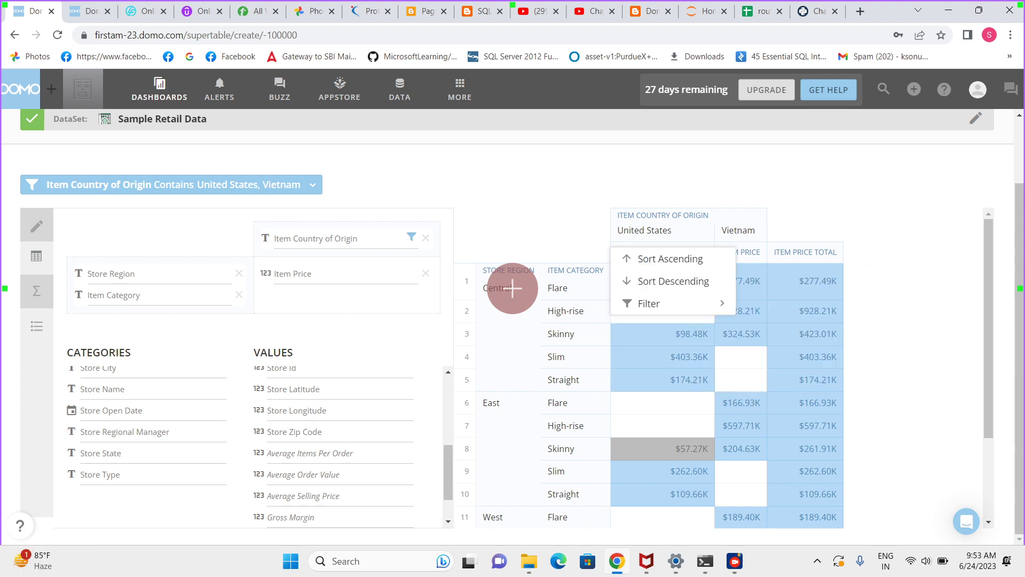
left_click(512, 288)
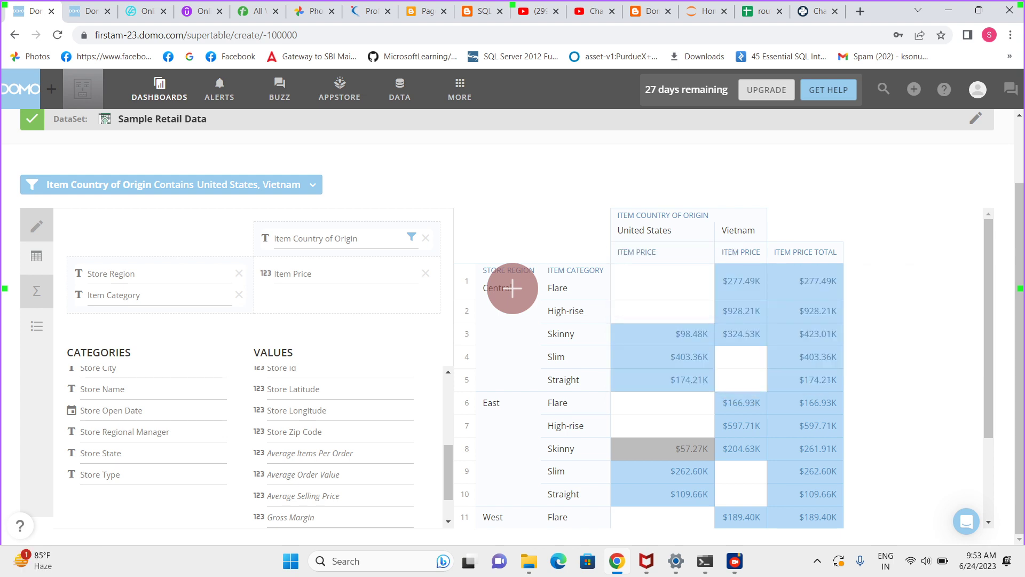
left_click(636, 252)
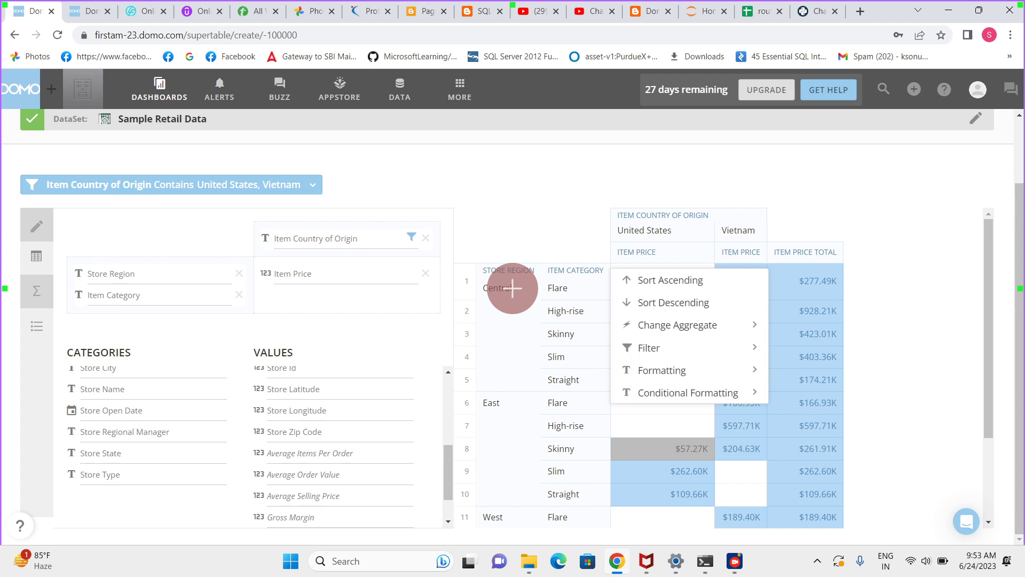
left_click(647, 229)
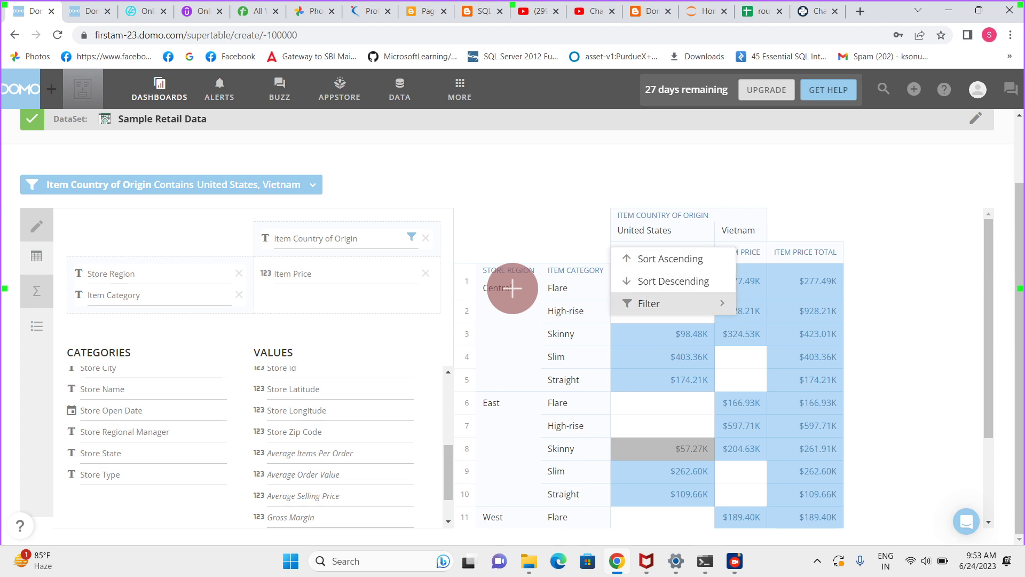
Clear the Item Country of Origin filter by deselecting United States and Vietnam
left_click(649, 303)
left_click(624, 414)
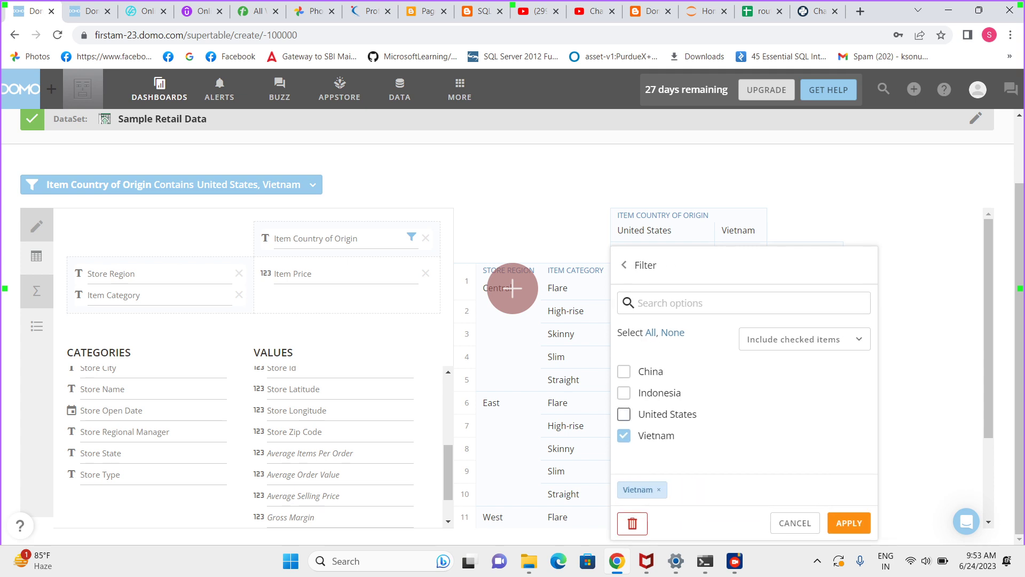
left_click(623, 435)
left_click(849, 492)
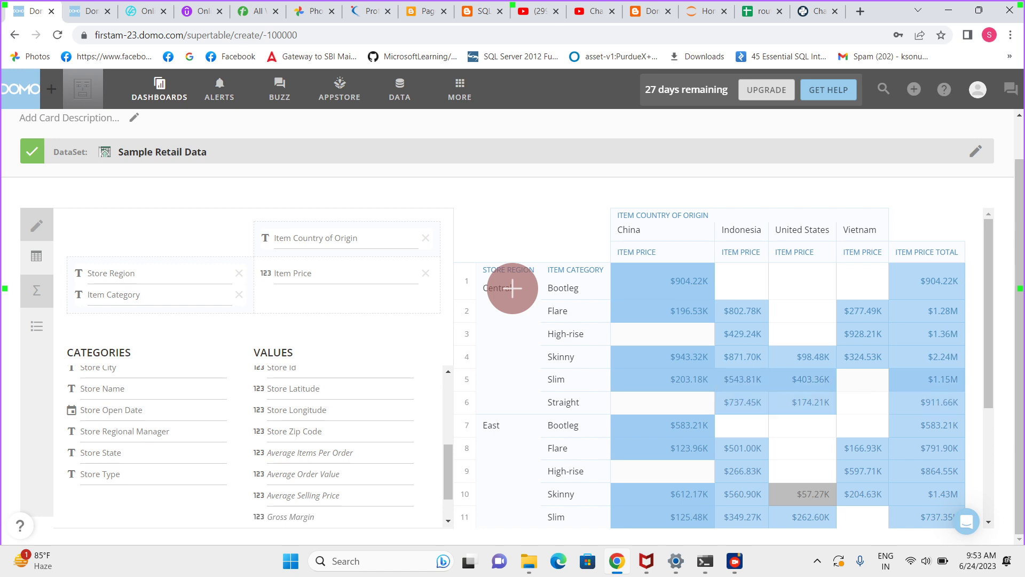
Sort the Item Country of Origin columns of the pivot table in descending order
scroll(741, 403, "down", 3)
scroll(741, 403, "up", 3)
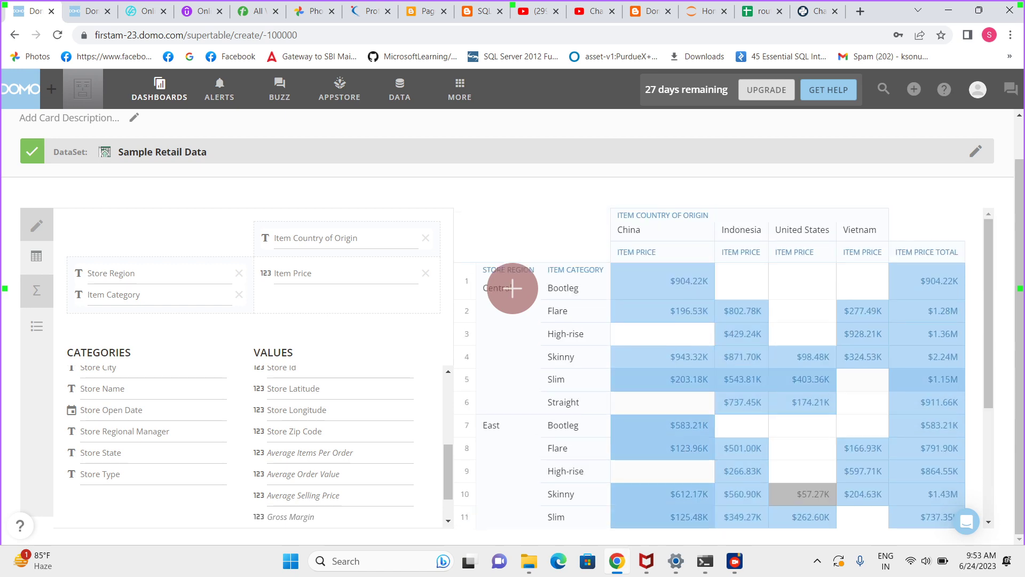
left_click(660, 219)
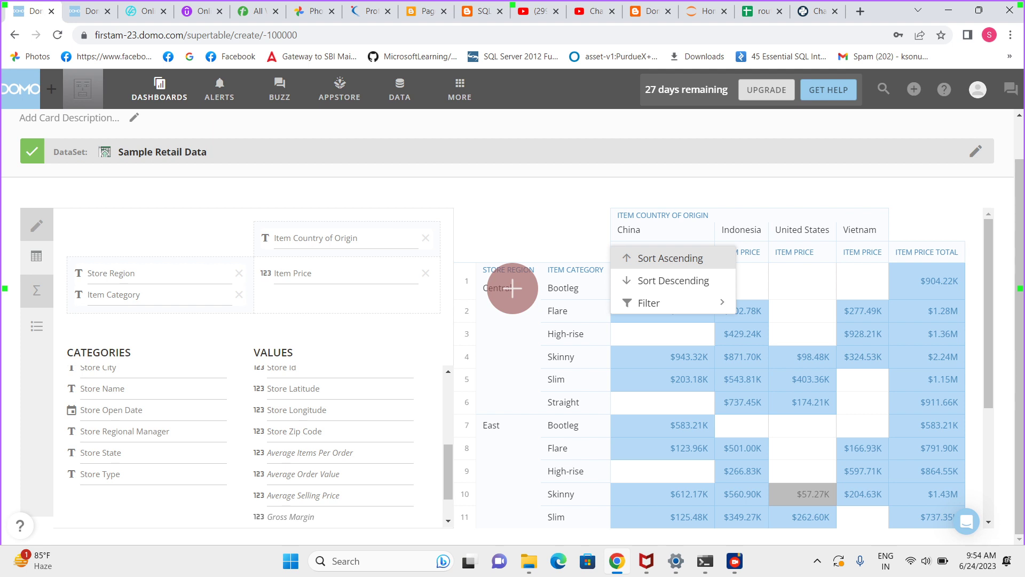
left_click(674, 280)
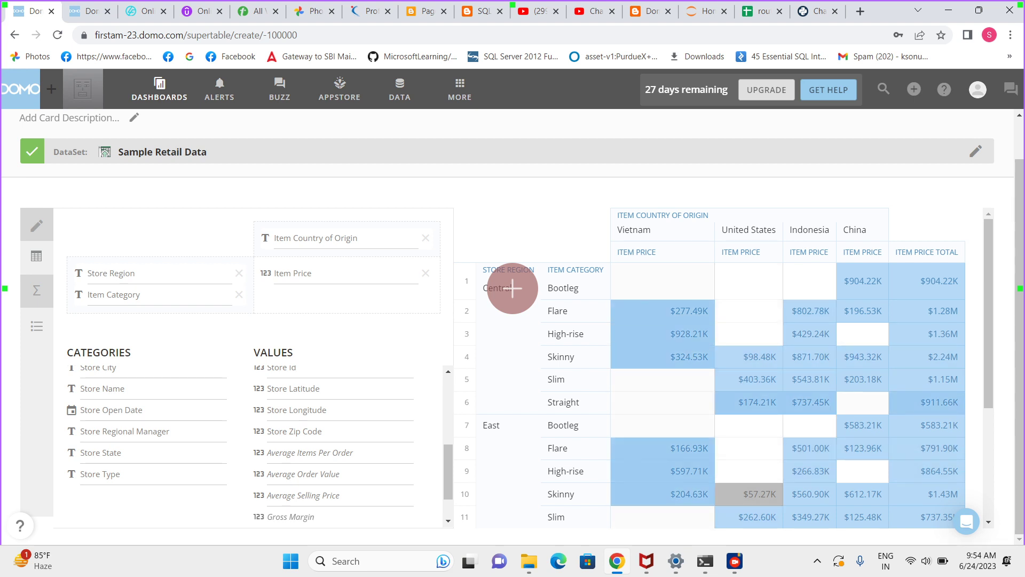
Sort the pivot table's rows in descending order by Item Category and also by Store Region
left_click(512, 289)
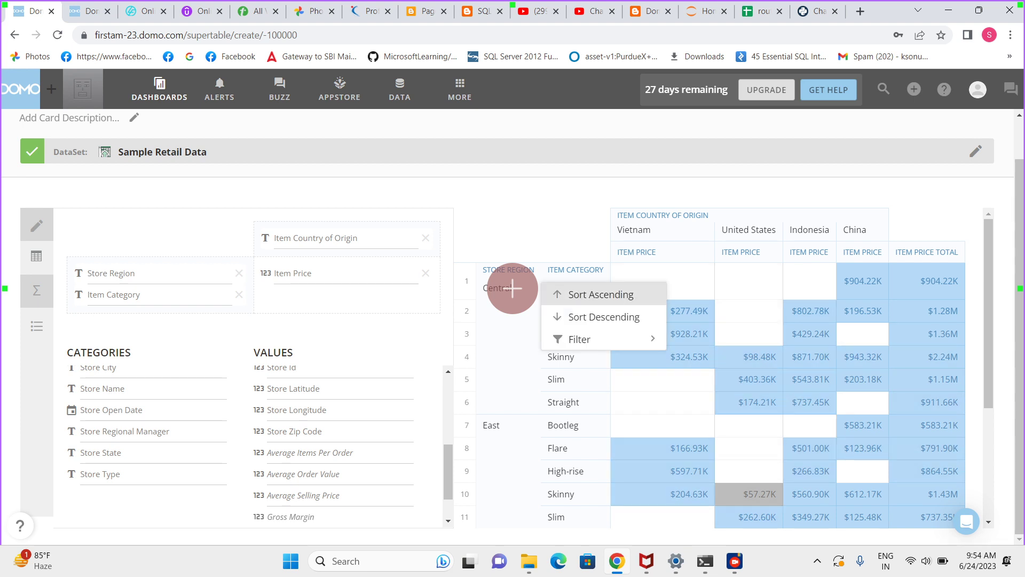
left_click(604, 317)
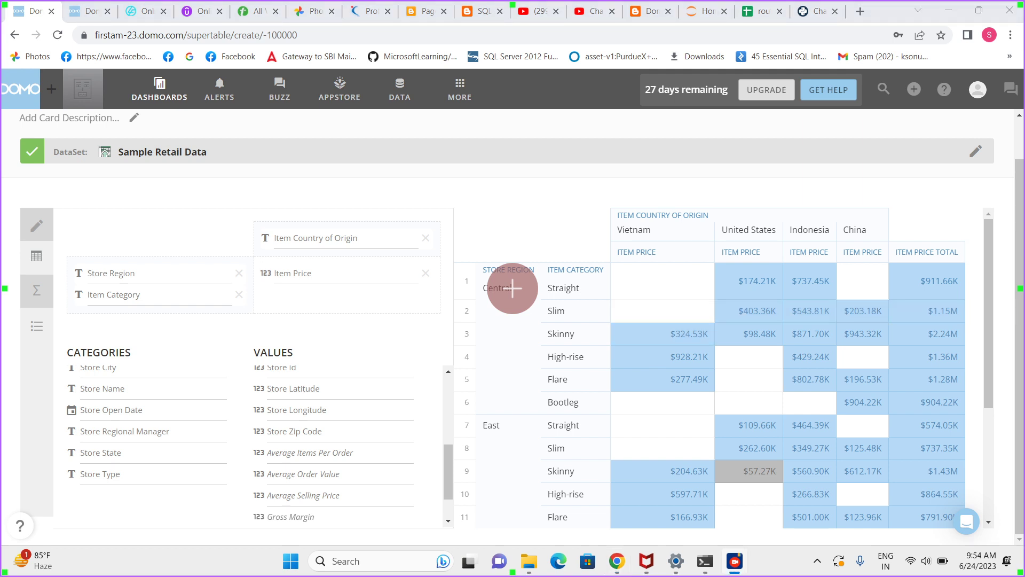
left_click(509, 269)
left_click(539, 316)
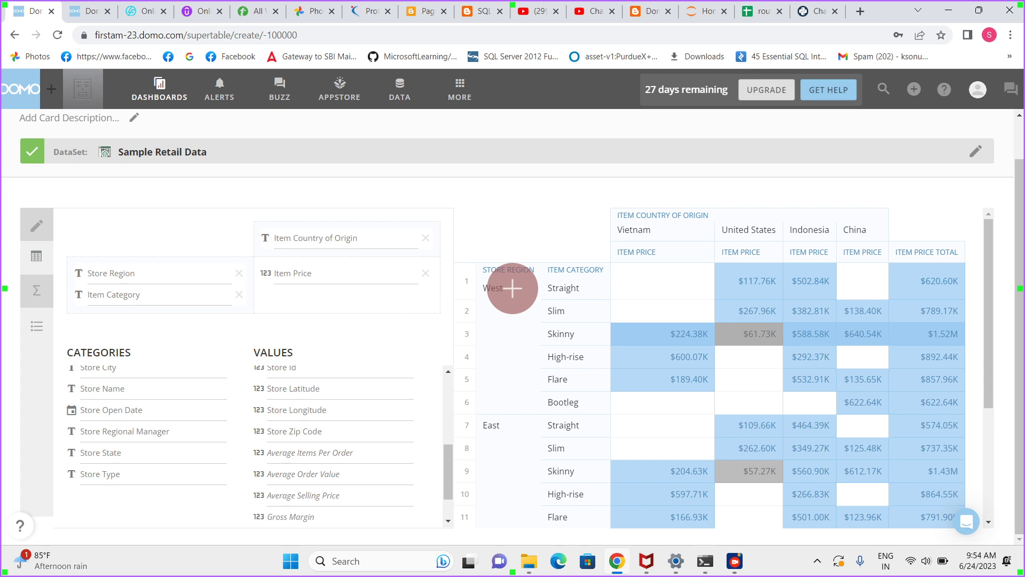
scroll(512, 288, "down", 4)
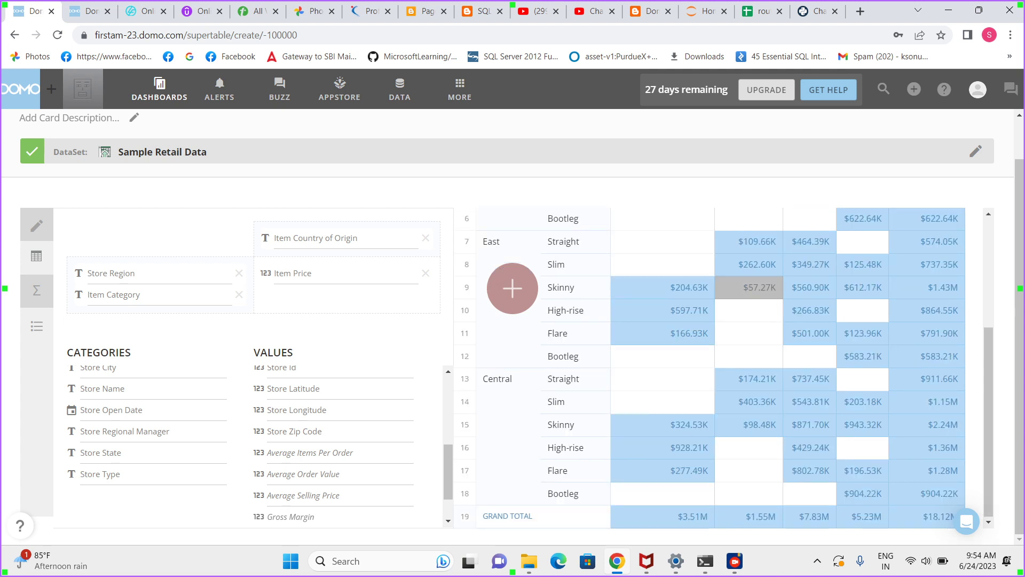
scroll(512, 288, "up", 4)
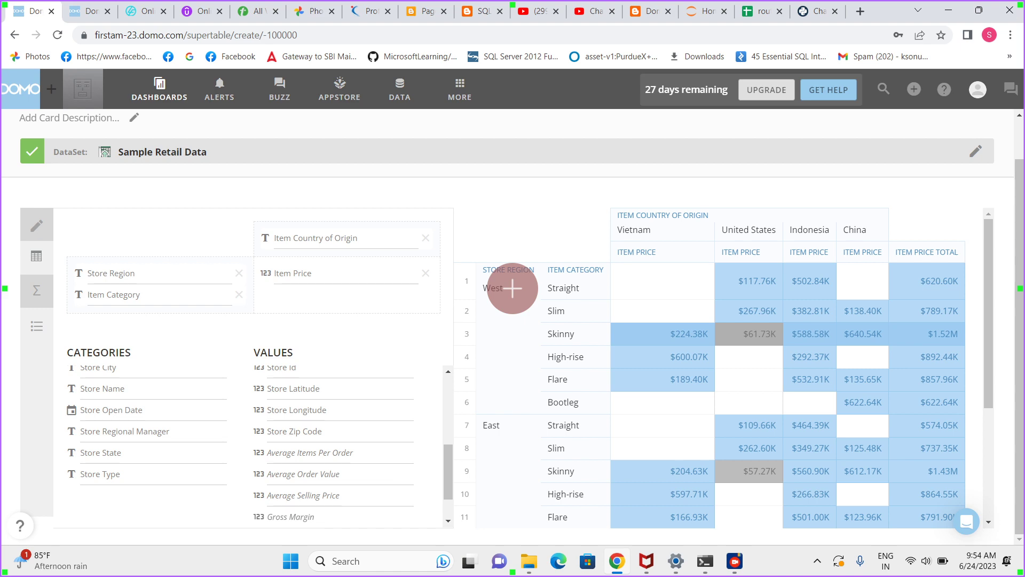